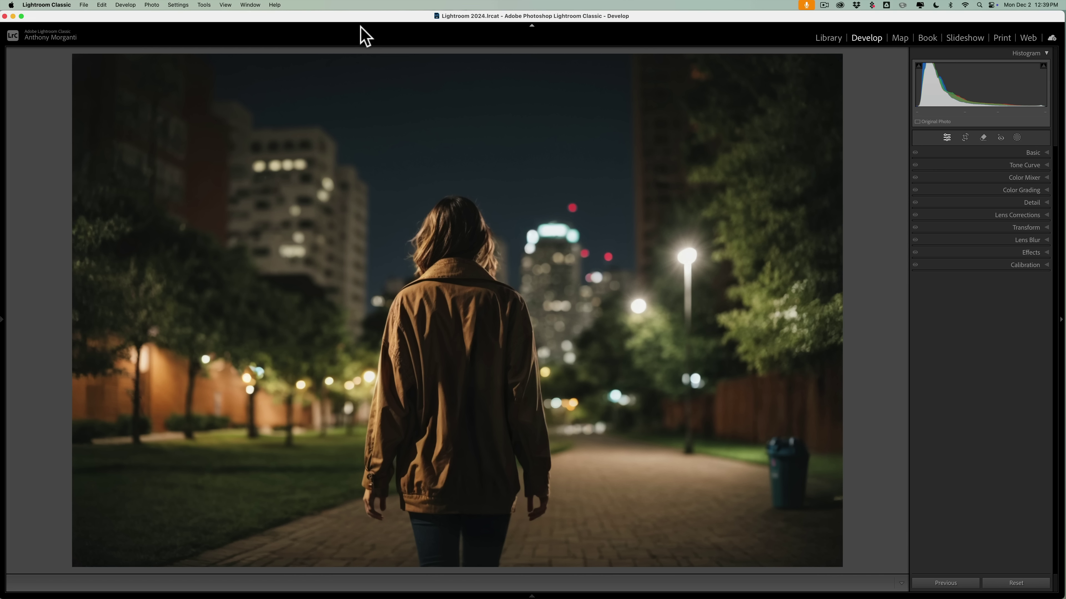
# Browse ahead to the deer trail photo, then return to the night park photo
pyautogui.press('Right')
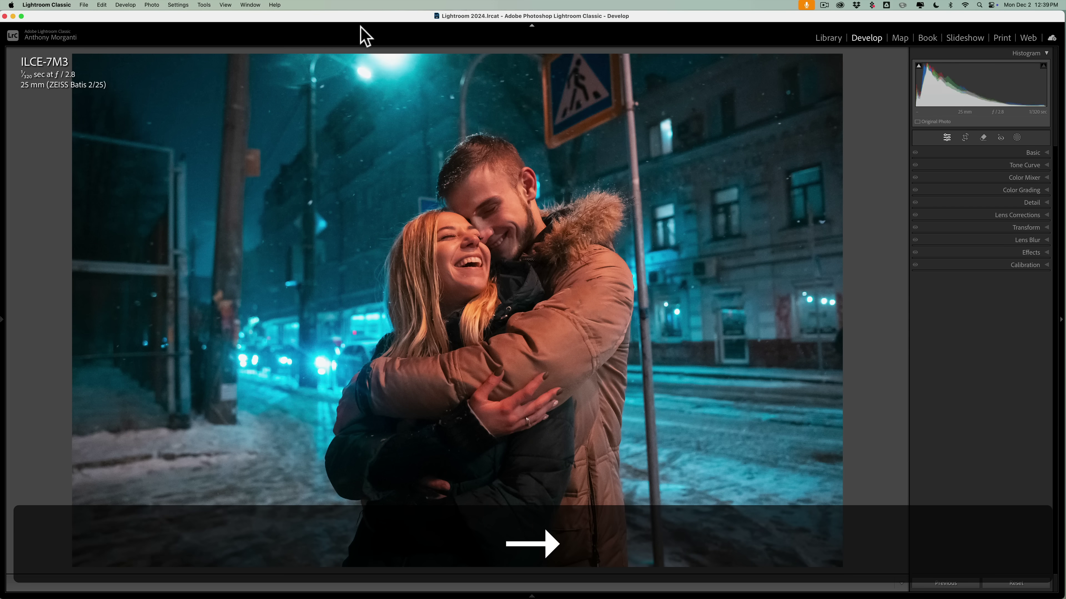
pyautogui.press('Right')
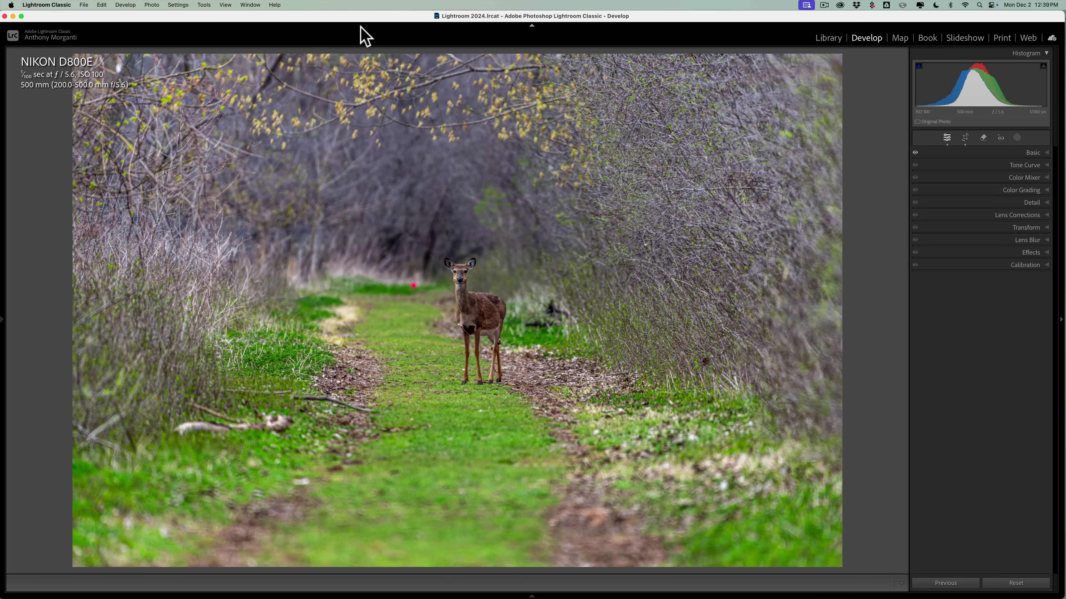
pyautogui.press('Left')
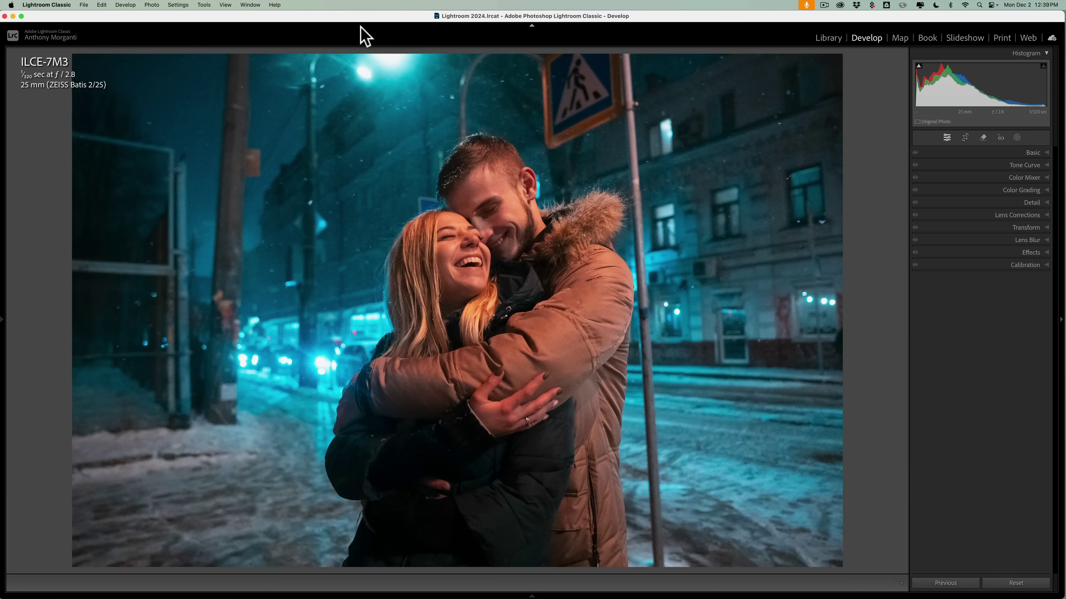
pyautogui.press('Left')
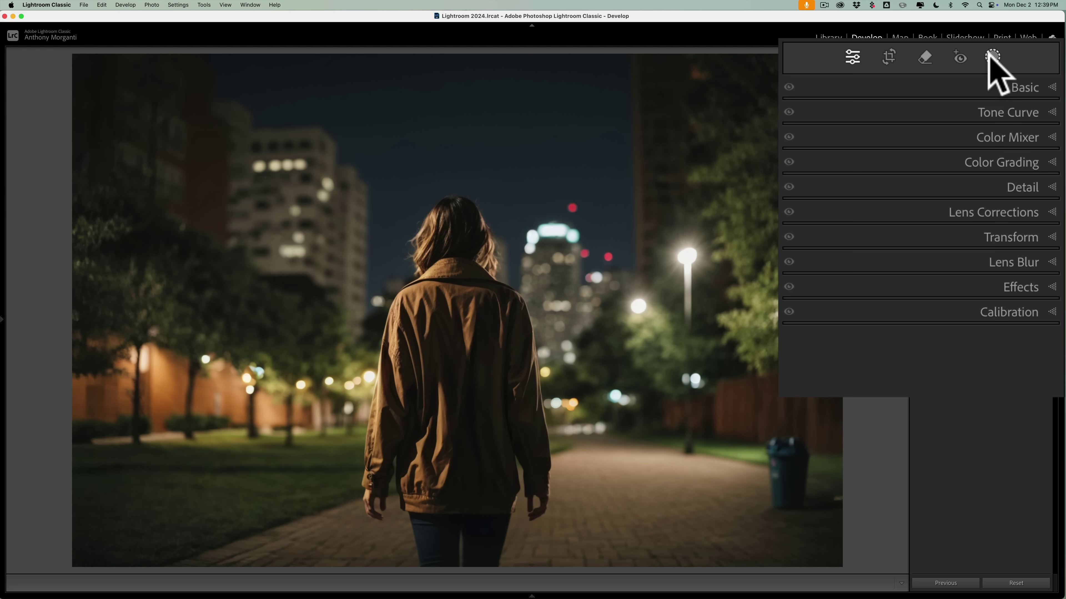
# Draw a large radial gradient mask outward from the woman's head
pyautogui.click(992, 57)
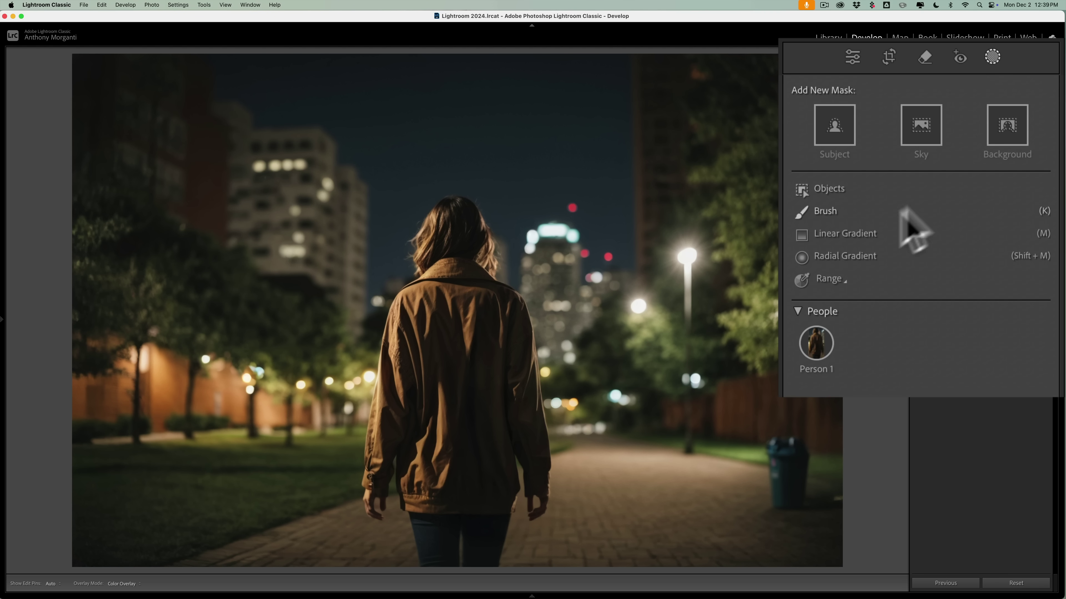
pyautogui.click(844, 257)
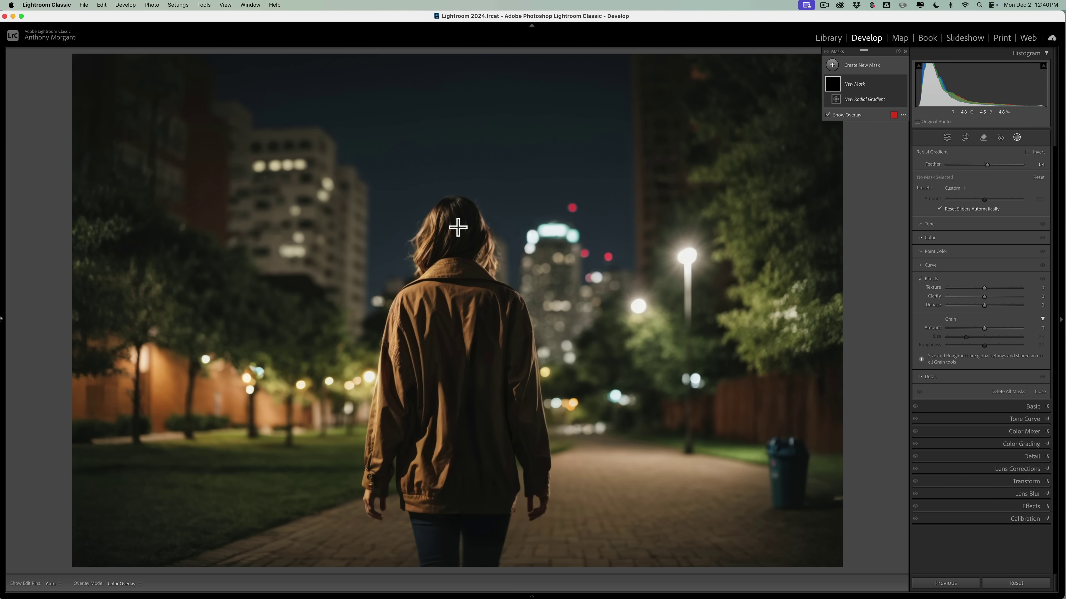
pyautogui.moveTo(458, 227); pyautogui.dragTo(828, 422)
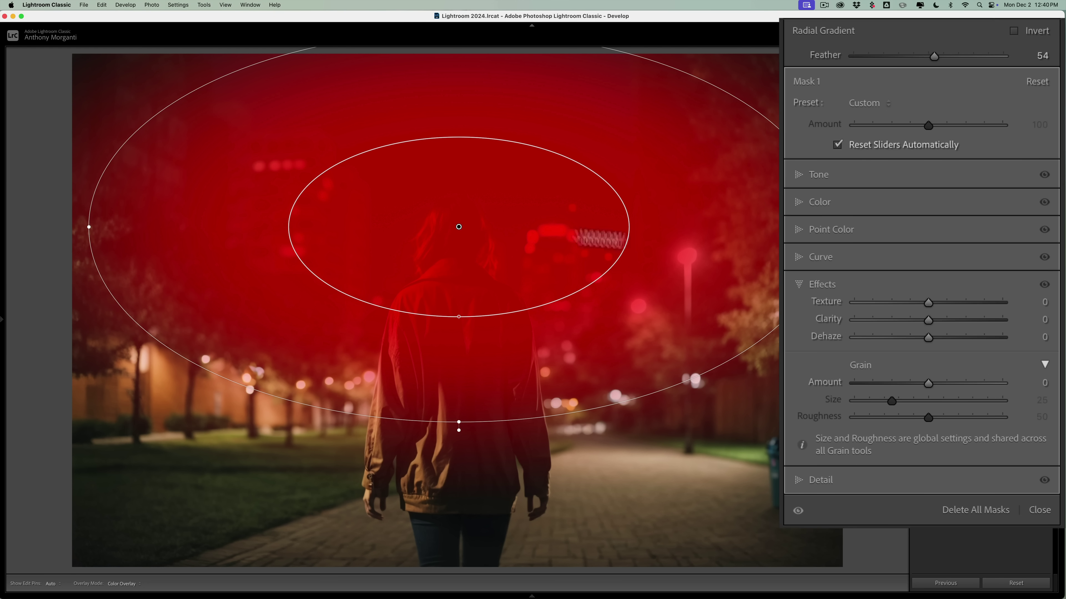
# Lower the mask's Contrast and drop Dehaze to -67 for a foggy look
pyautogui.click(803, 175)
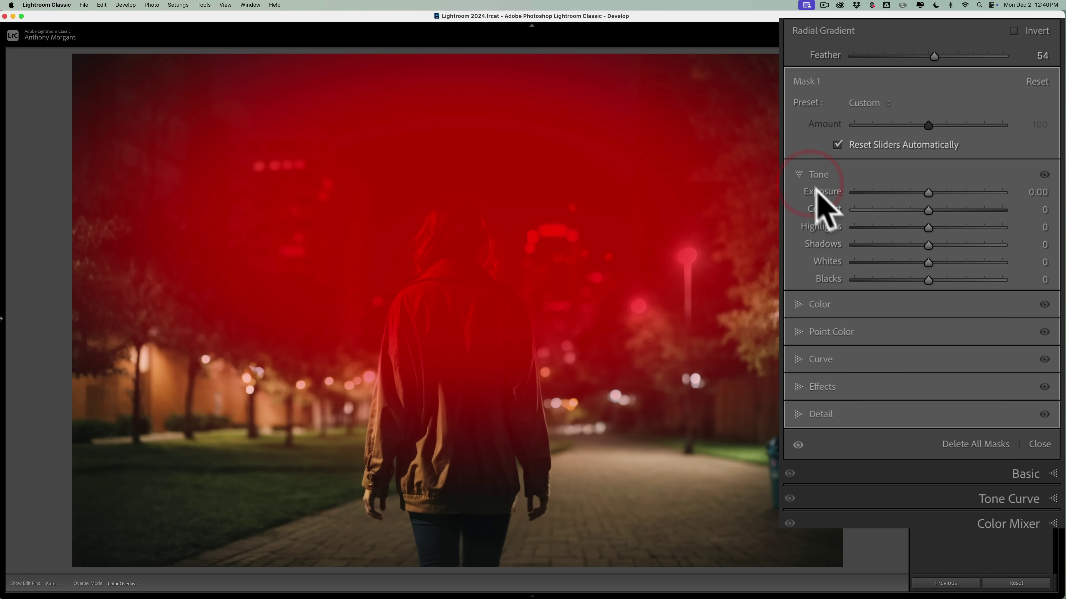
pyautogui.moveTo(928, 209); pyautogui.dragTo(792, 212)
pyautogui.click(800, 387)
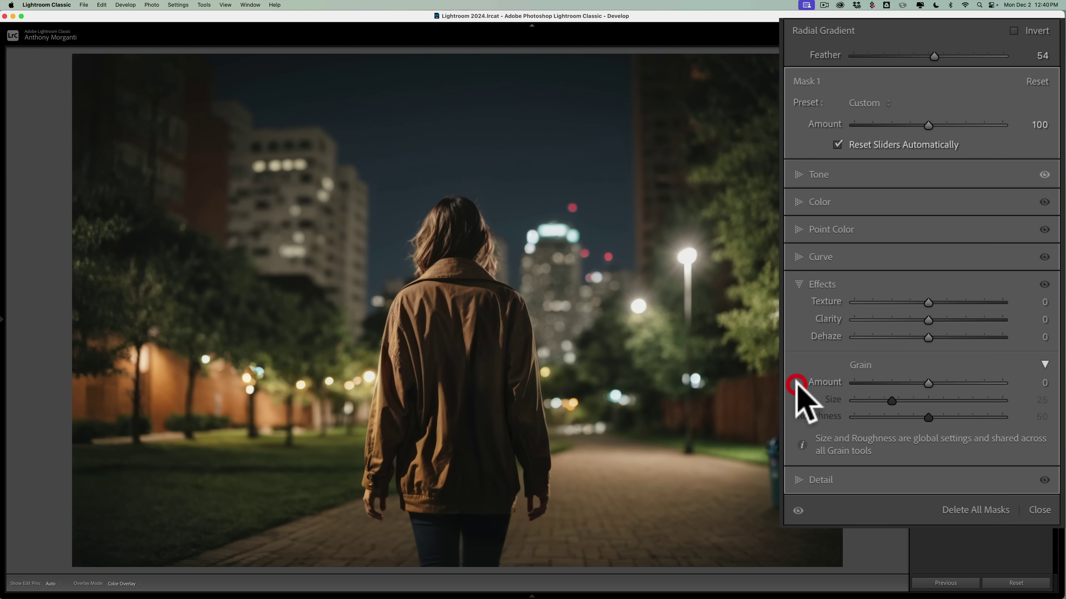
pyautogui.moveTo(928, 338); pyautogui.dragTo(857, 338)
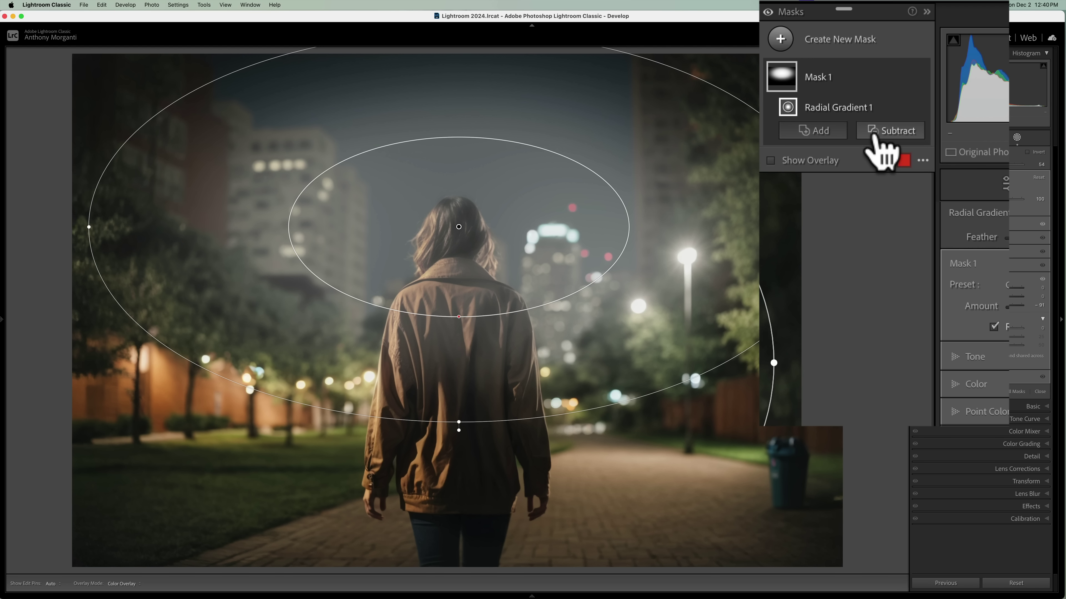
# Subtract the detected subject, the woman, from Mask 1 with Select Subject
pyautogui.click(881, 131)
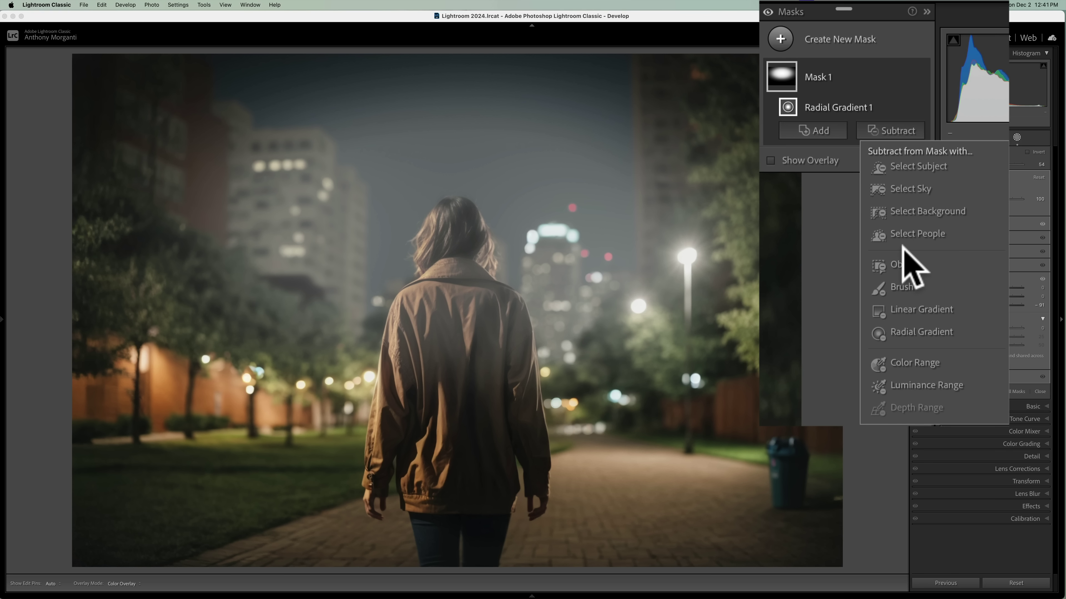
pyautogui.click(918, 167)
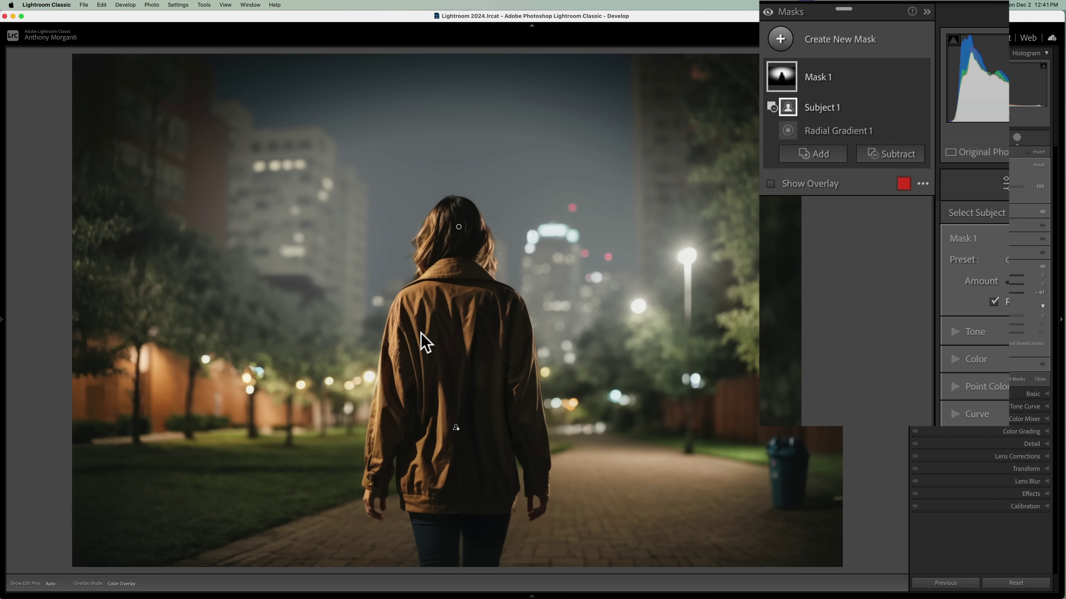
pyautogui.moveTo(789, 107)
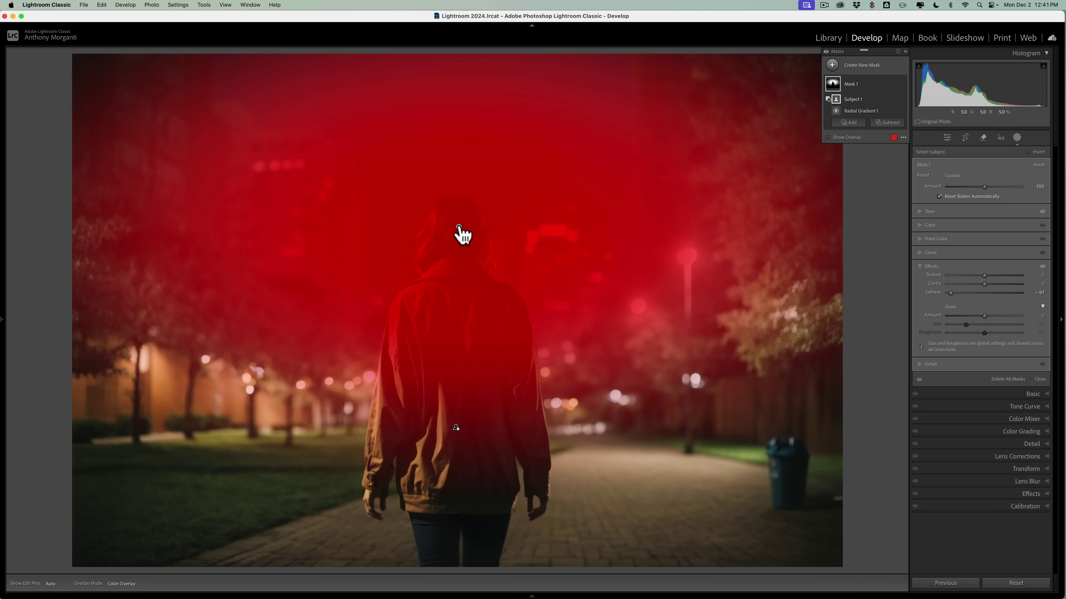
# Stretch Radial Gradient 1 taller from its bottom edge and show the left Navigator panel
pyautogui.click(459, 227)
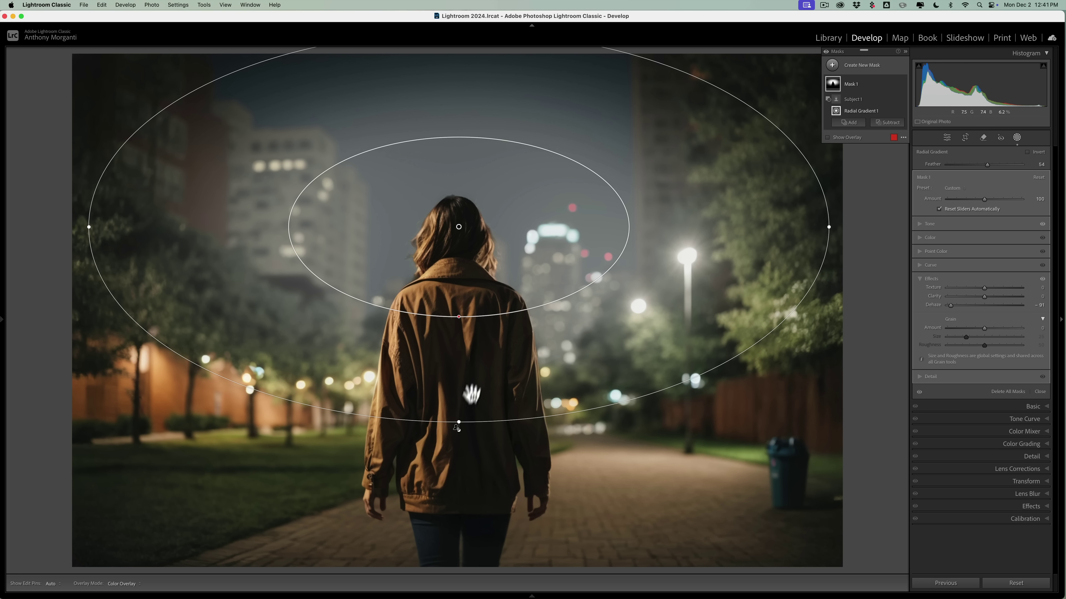
pyautogui.moveTo(458, 421)
pyautogui.mouseDown()
pyautogui.moveTo(466, 478)
pyautogui.moveTo(462, 438)
pyautogui.mouseUp()
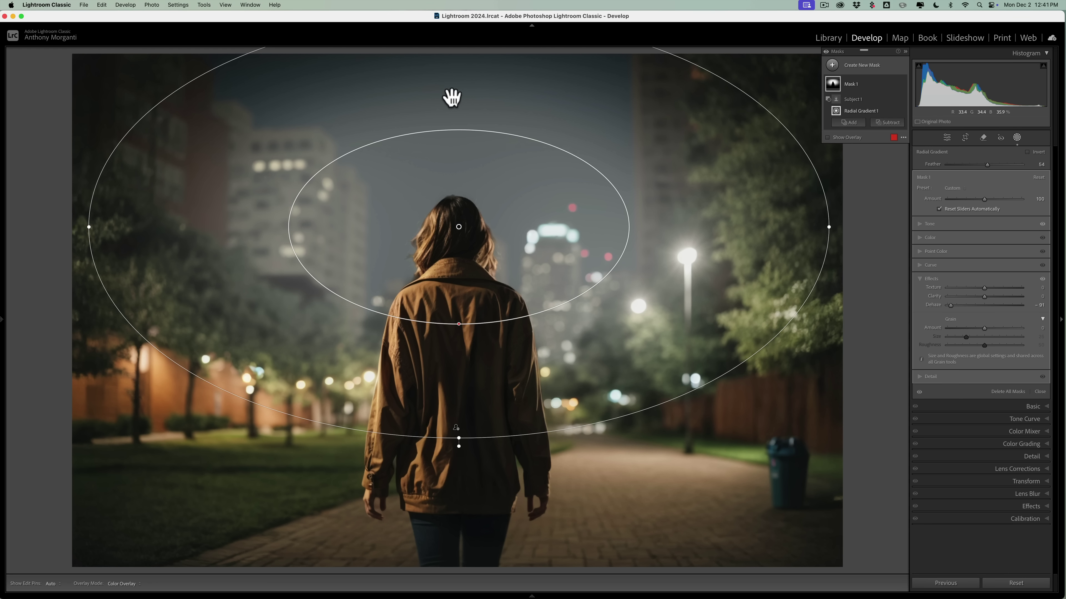
pyautogui.press('F7')
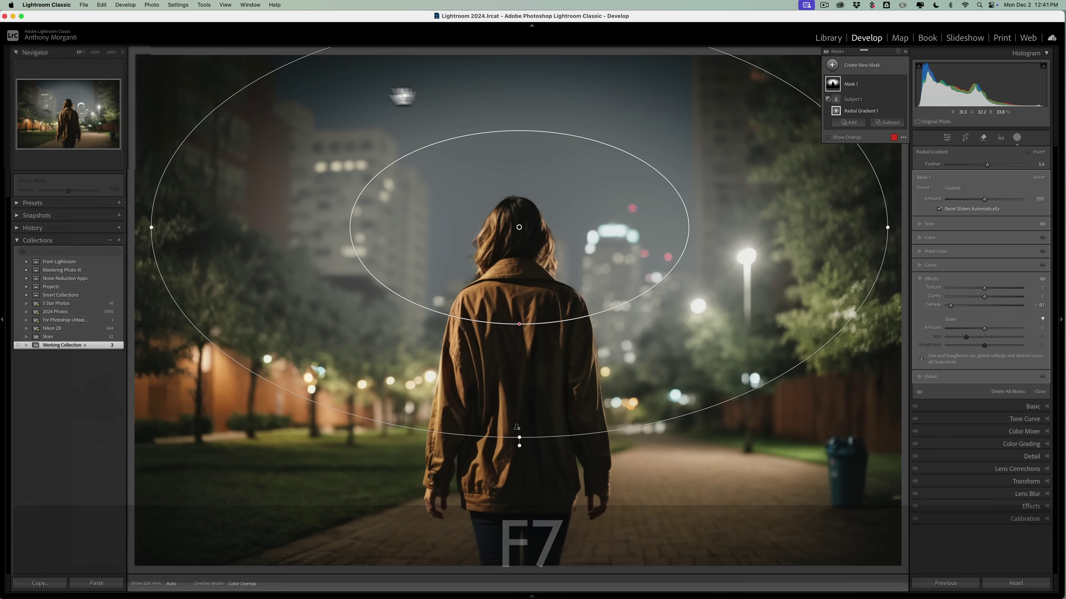
# Zoom the view to 33% and enlarge the gradient symmetrically above the photo's top
pyautogui.click(241, 19)
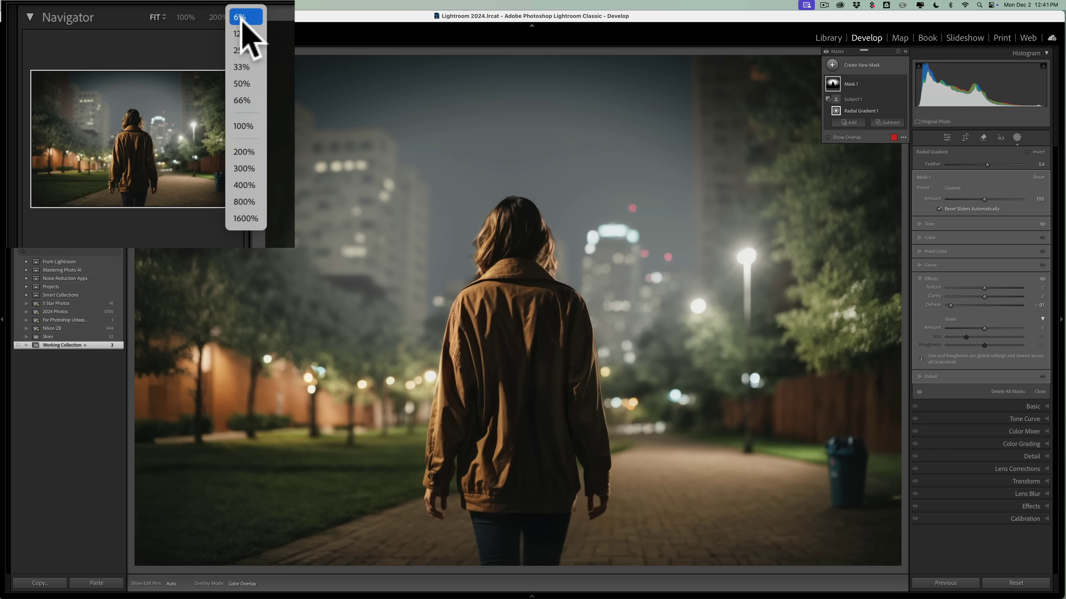
pyautogui.click(242, 67)
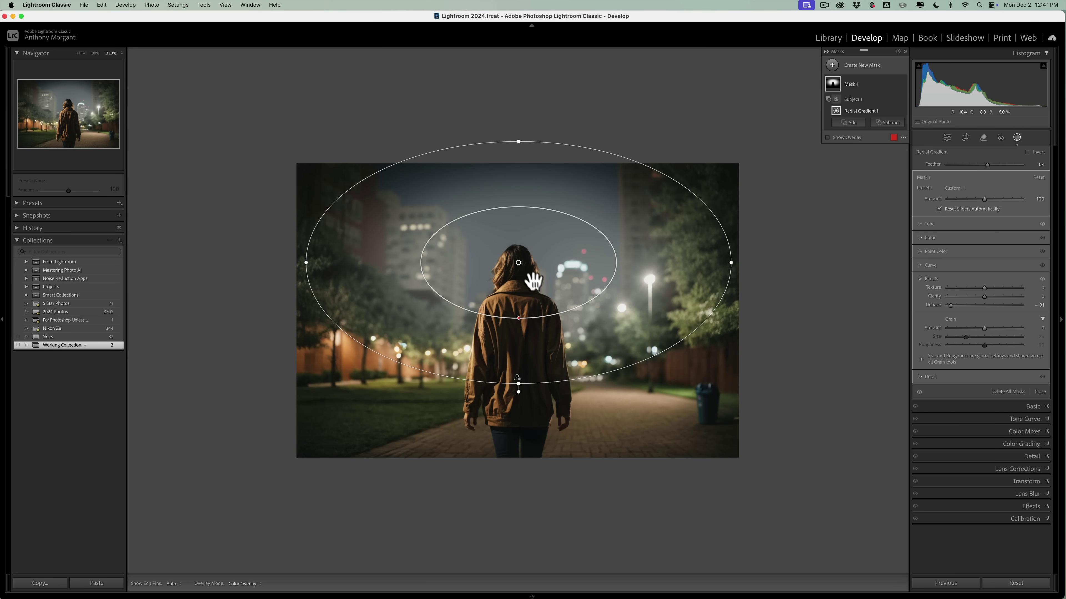
pyautogui.moveTo(517, 262)
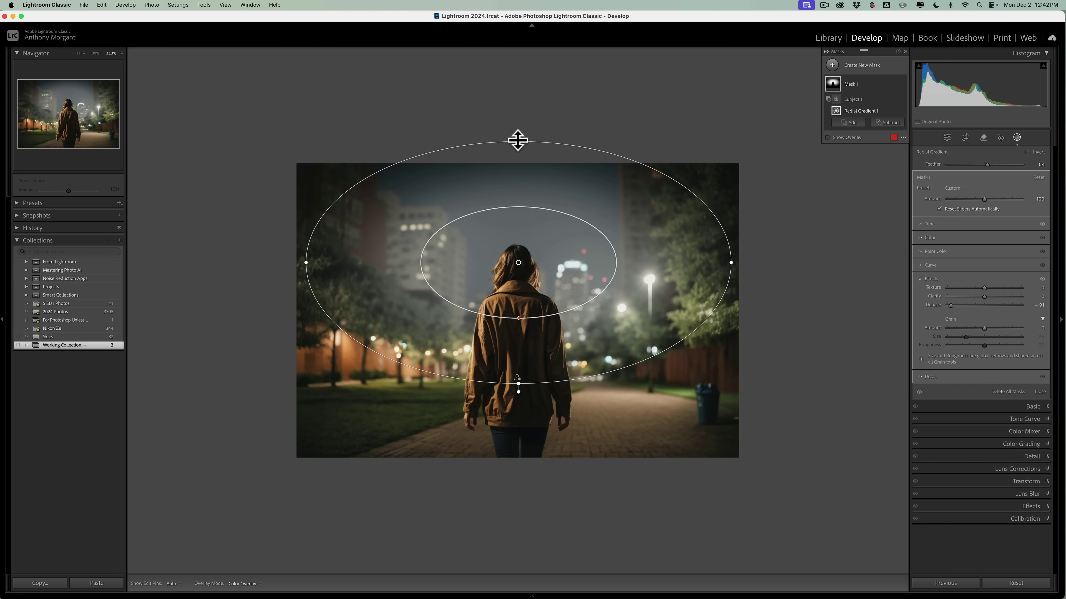
pyautogui.moveTo(517, 140)
pyautogui.mouseDown()
pyautogui.moveTo(519, 164)
pyautogui.moveTo(517, 124)
pyautogui.moveTo(517, 157)
pyautogui.moveTo(517, 139)
pyautogui.mouseUp()
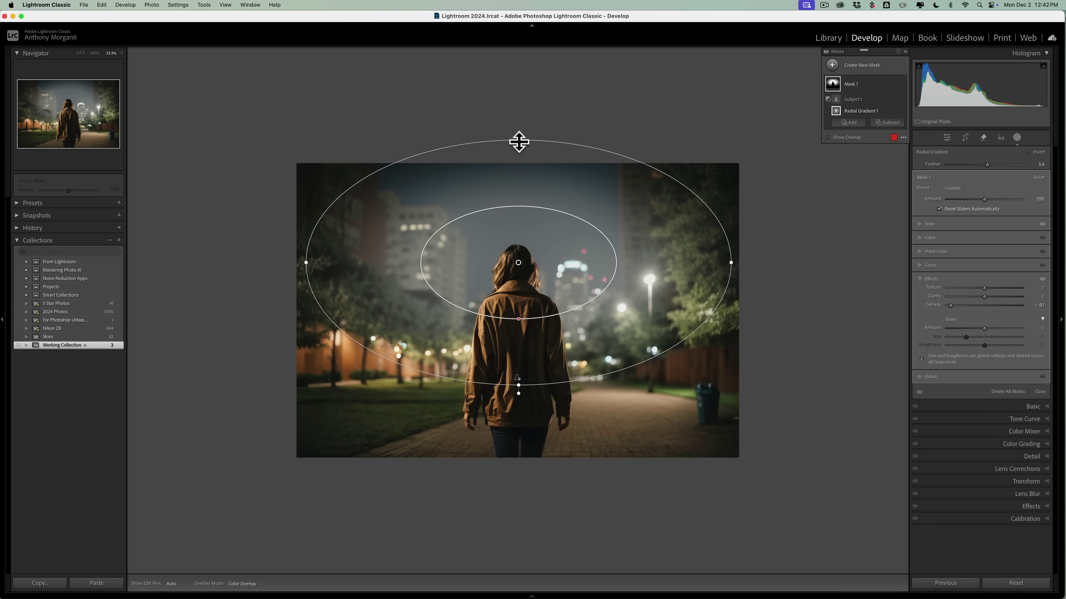
pyautogui.press('alt')
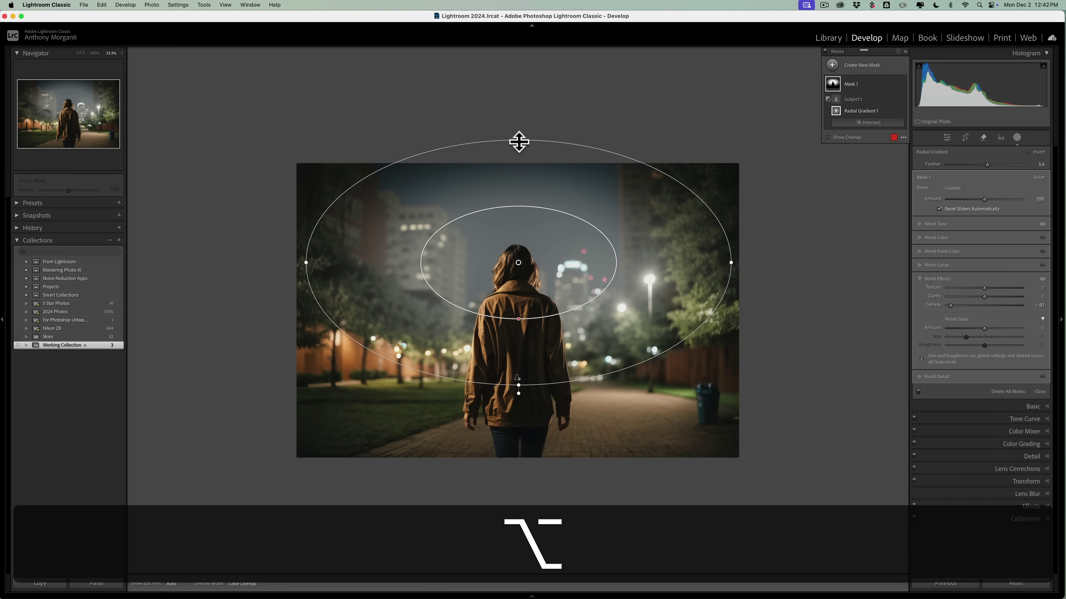
pyautogui.moveTo(519, 141); pyautogui.dragTo(512, 107)
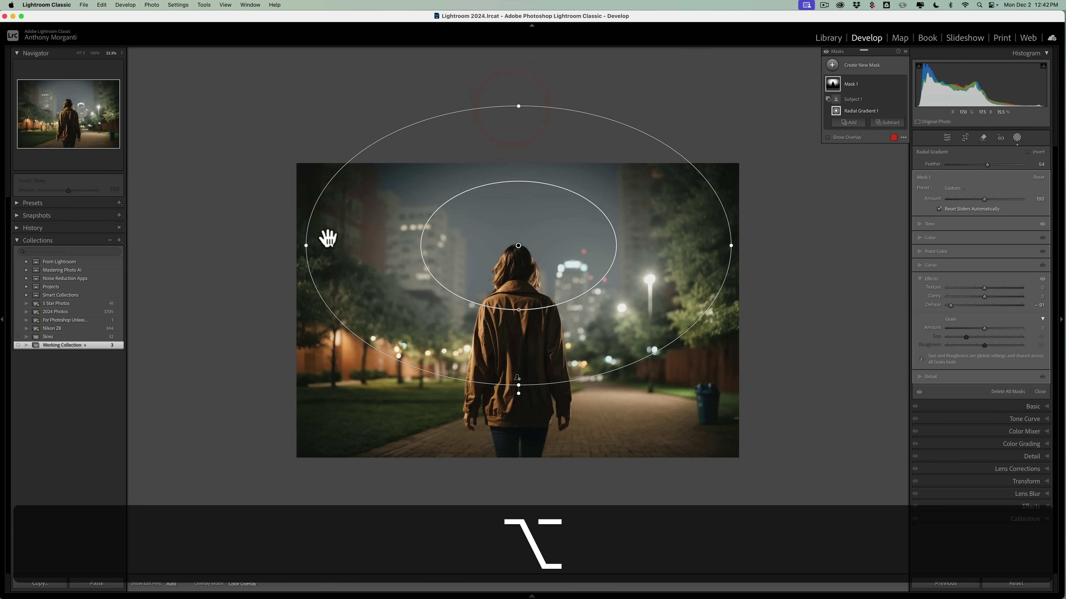
# Widen the gradient past both photo edges, raise its feather to 60, and fit the view
pyautogui.moveTo(306, 246); pyautogui.dragTo(191, 231)
pyautogui.press('alt')
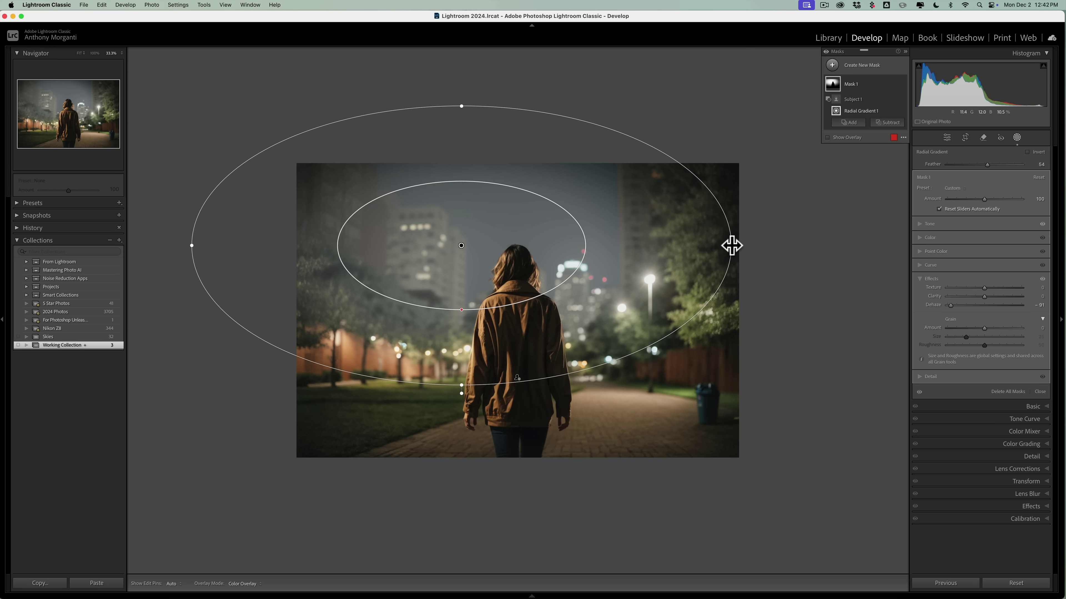
pyautogui.press('alt')
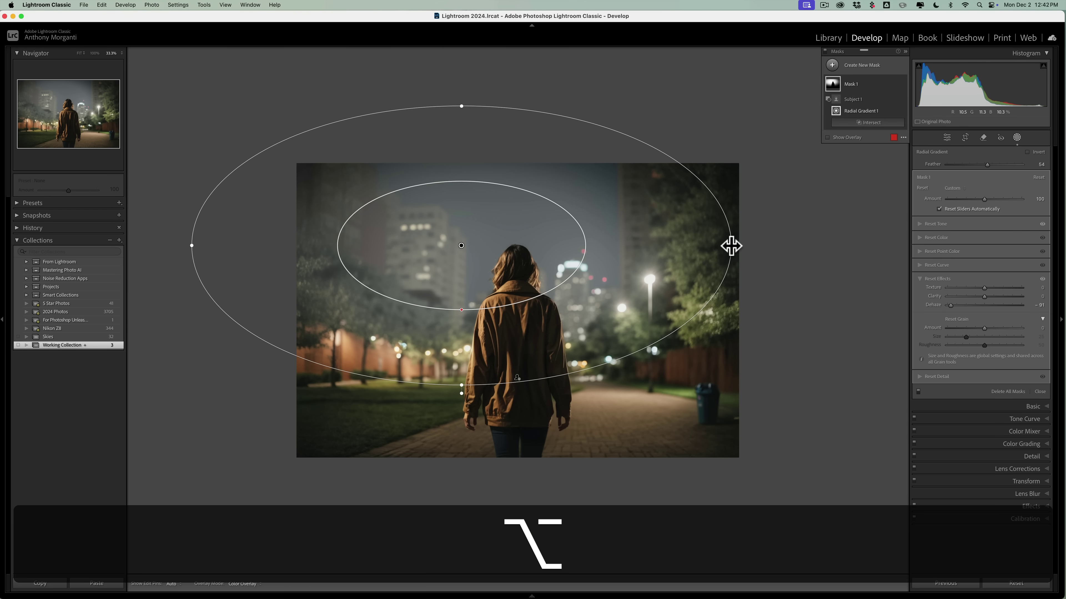
pyautogui.moveTo(731, 246); pyautogui.dragTo(797, 238)
pyautogui.moveTo(493, 248)
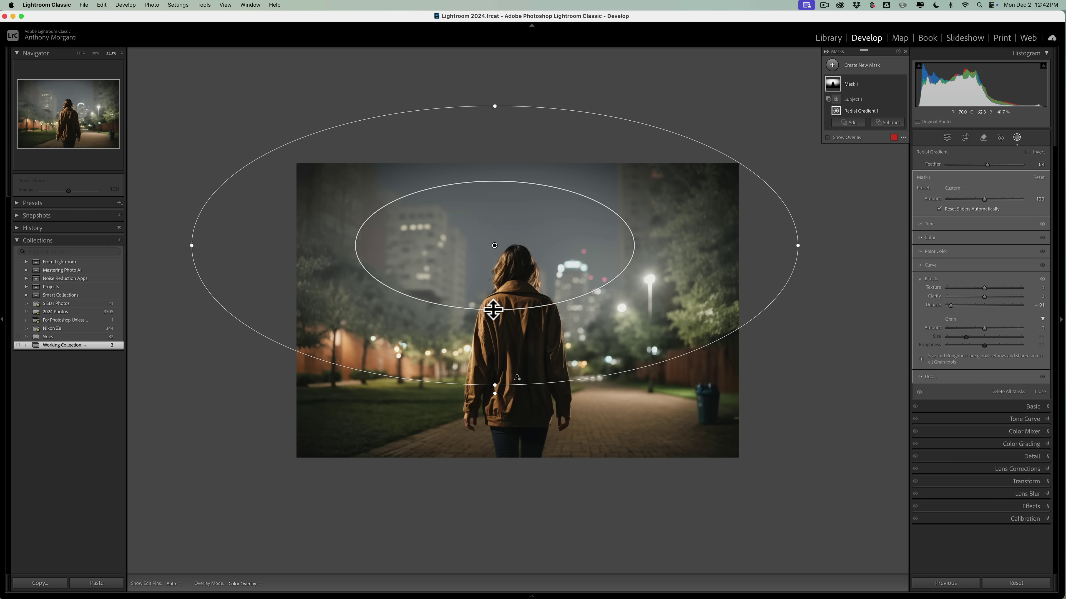
pyautogui.moveTo(493, 310)
pyautogui.mouseDown()
pyautogui.moveTo(416, 227)
pyautogui.moveTo(495, 303)
pyautogui.mouseUp()
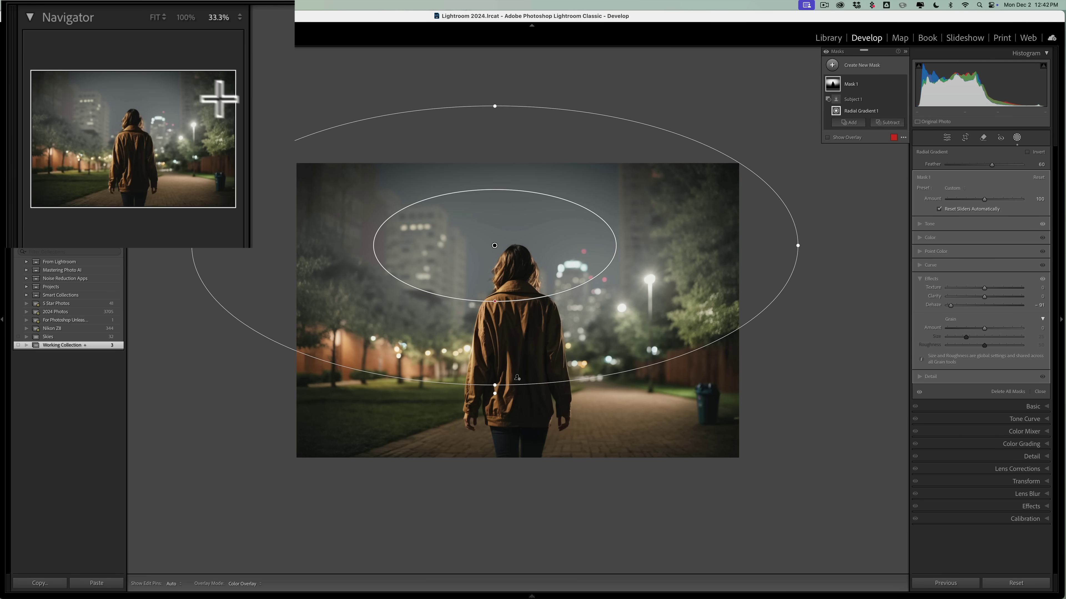
pyautogui.click(154, 17)
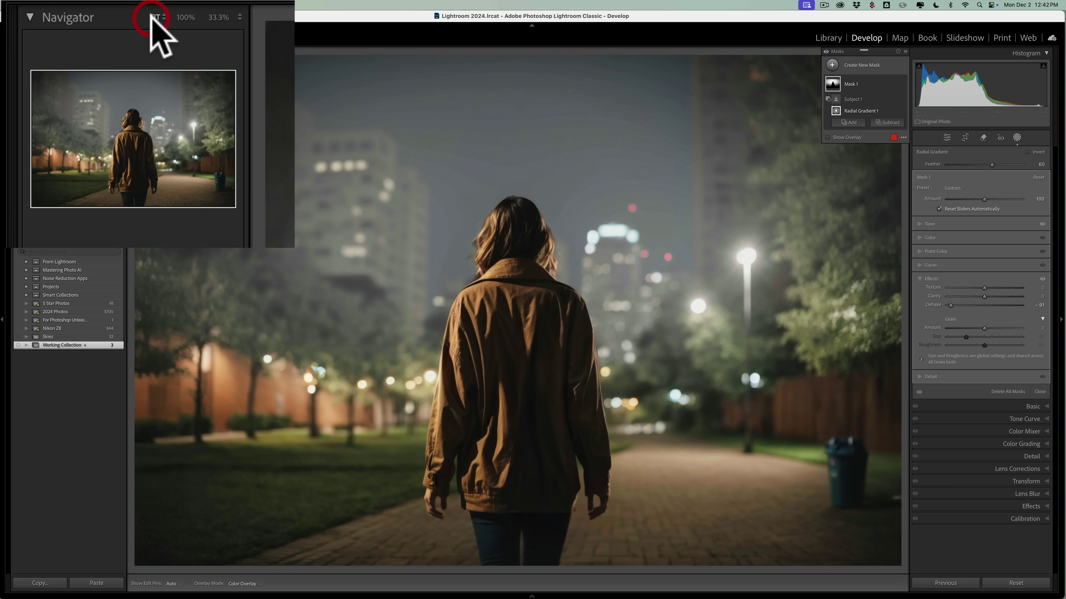
# Compare the hazy edit with the original, then advance to the couple-in-snow photo
pyautogui.click(1016, 138)
pyautogui.press('\\')
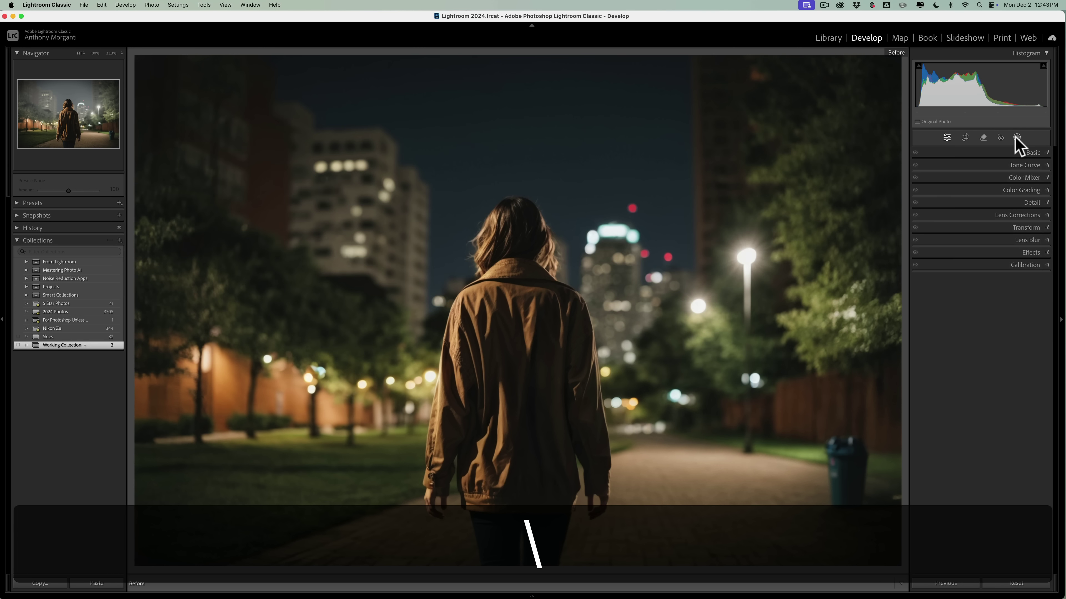
pyautogui.press('\\')
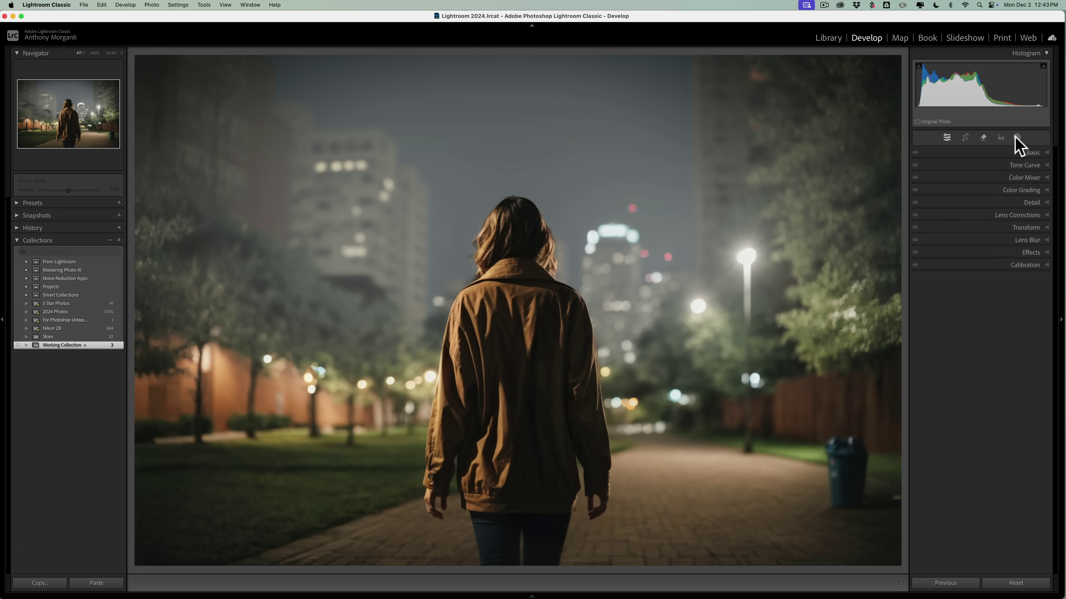
pyautogui.press('Right')
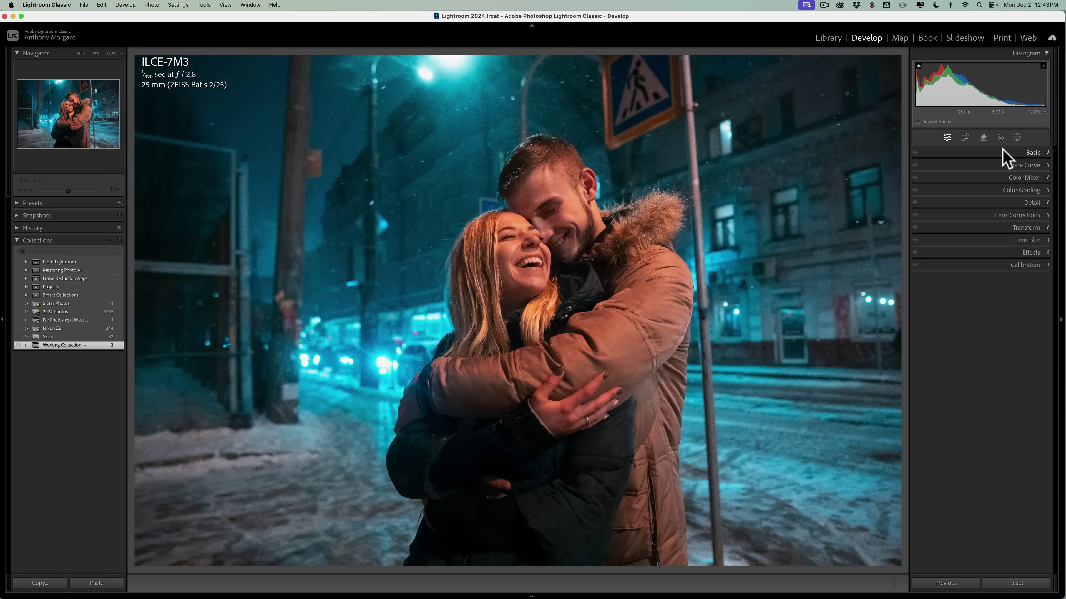
# Add a radial gradient over the couple, enlarged to cover most of the frame
pyautogui.click(1017, 137)
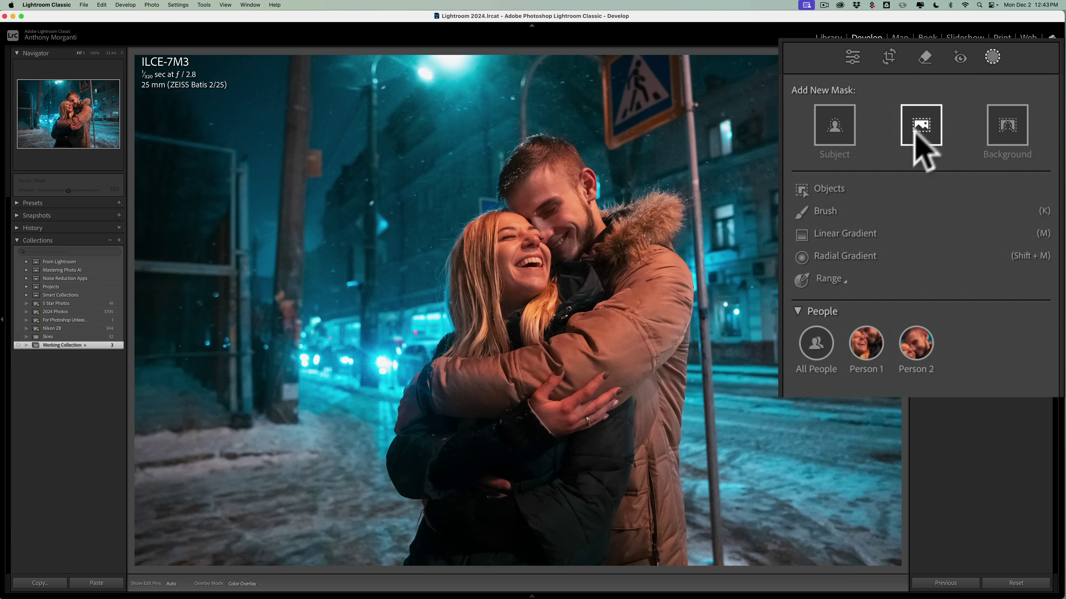
pyautogui.click(843, 256)
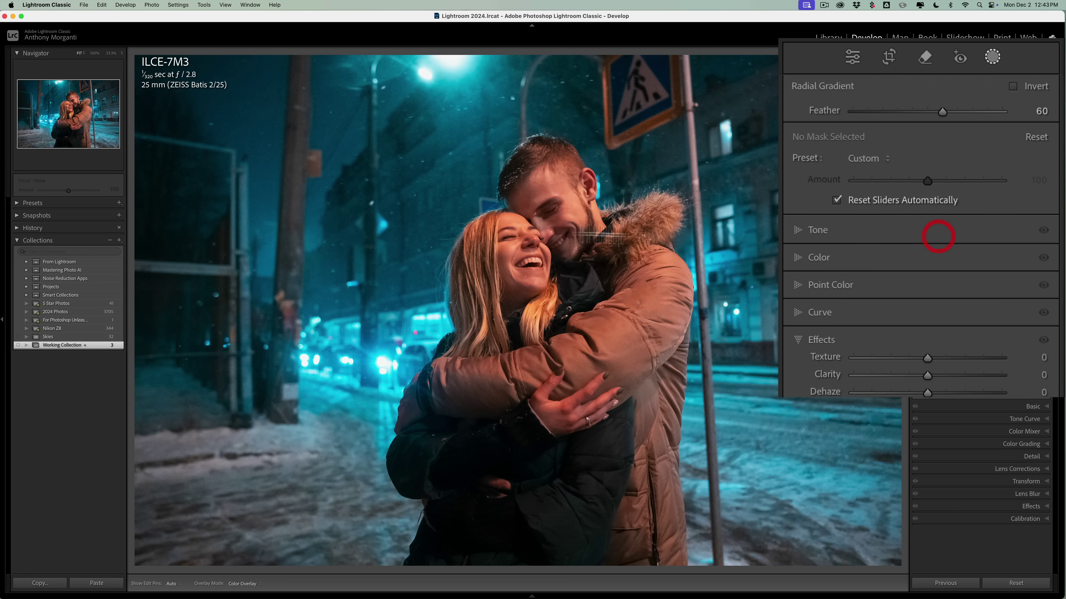
pyautogui.moveTo(476, 257); pyautogui.dragTo(612, 319)
pyautogui.moveTo(816, 410); pyautogui.dragTo(940, 493)
pyautogui.moveTo(476, 257); pyautogui.dragTo(521, 252)
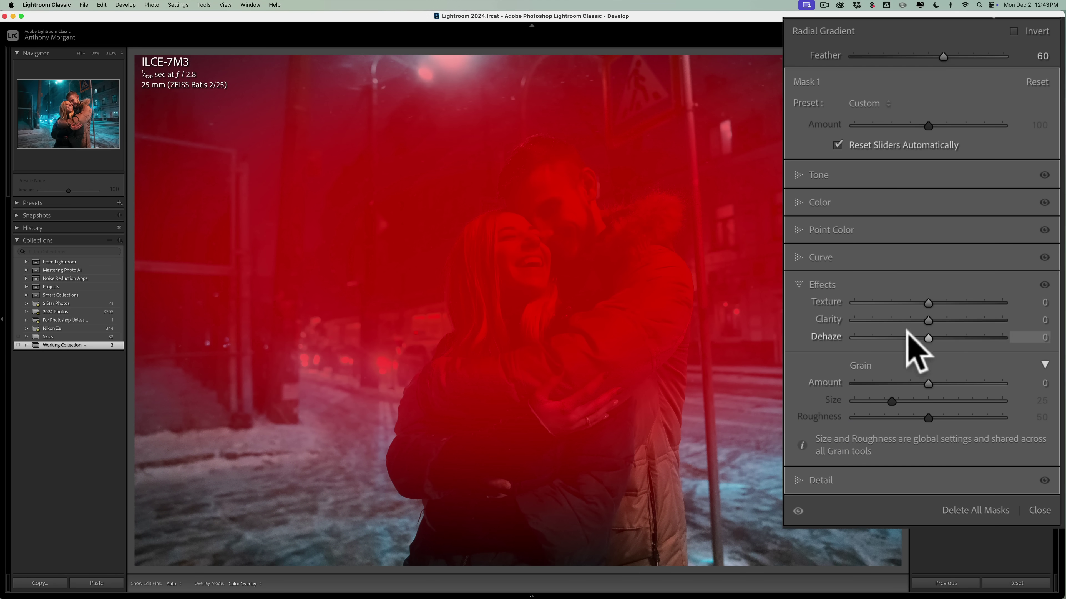
# Set the mask to Dehaze −84 and Contrast −100, then choose Subtract > Select People
pyautogui.moveTo(928, 338); pyautogui.dragTo(864, 338)
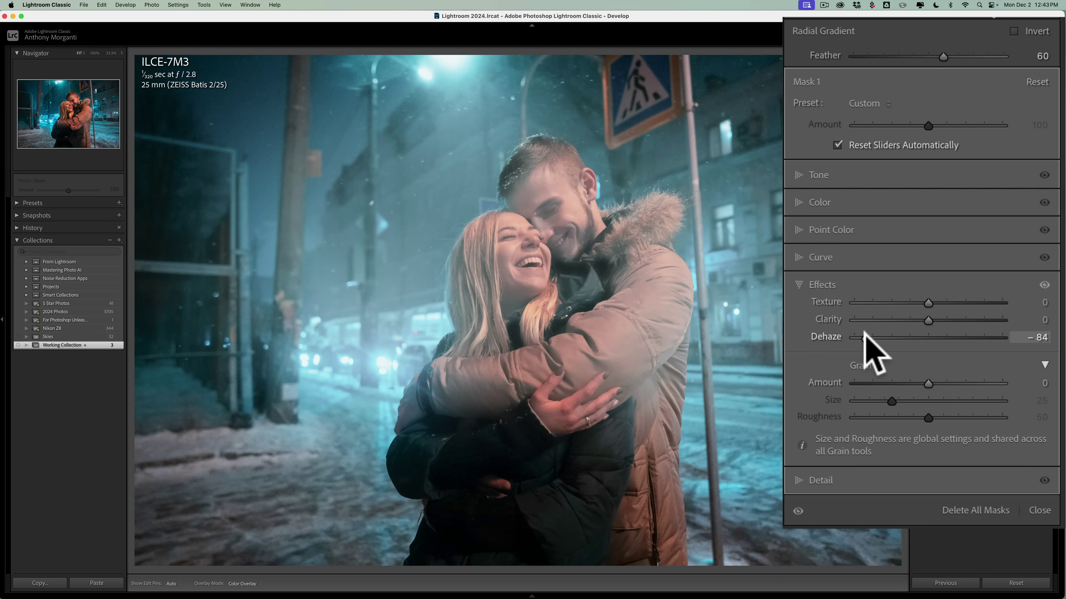
pyautogui.click(811, 175)
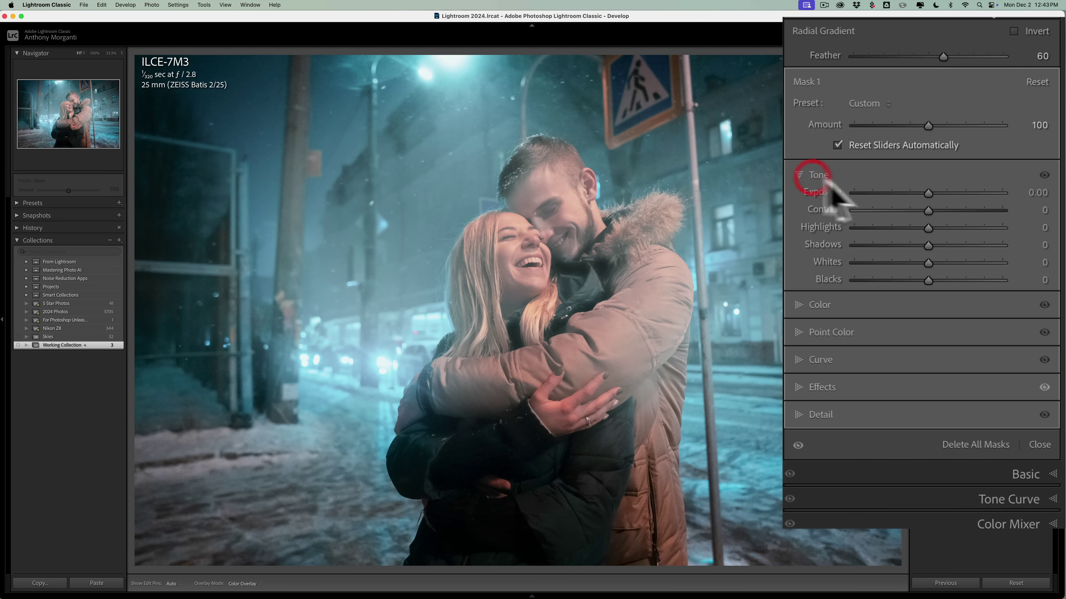
pyautogui.moveTo(927, 193); pyautogui.dragTo(925, 192)
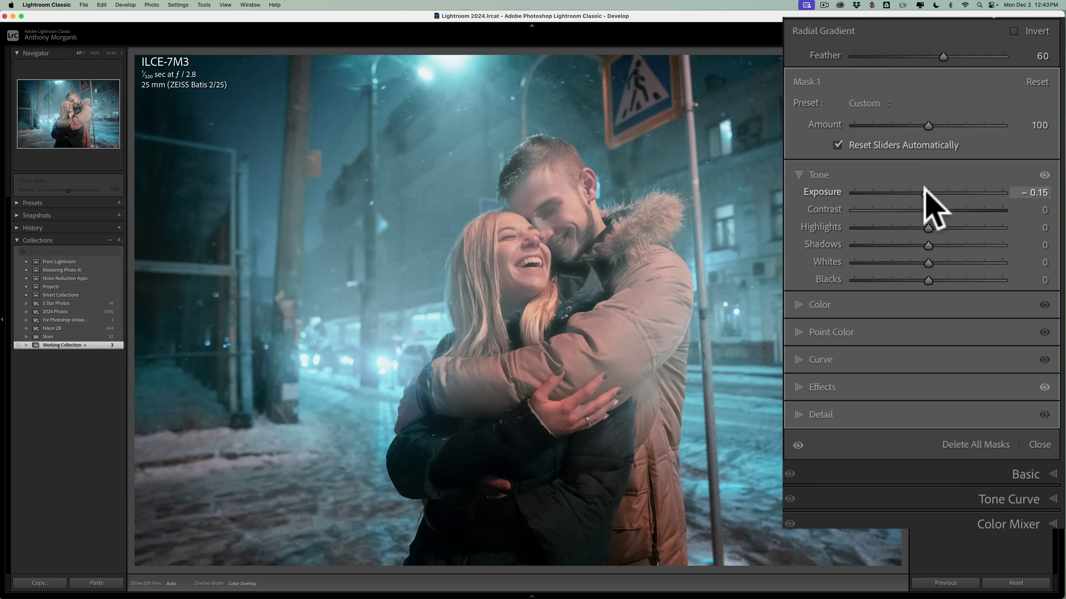
pyautogui.doubleClick(924, 193)
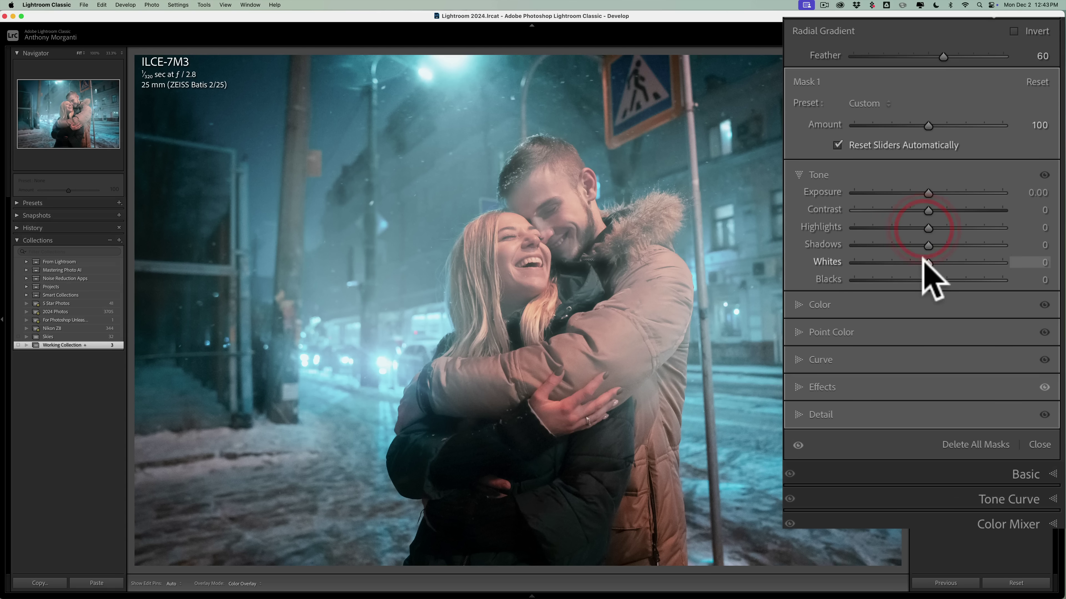
pyautogui.moveTo(928, 210); pyautogui.dragTo(849, 210)
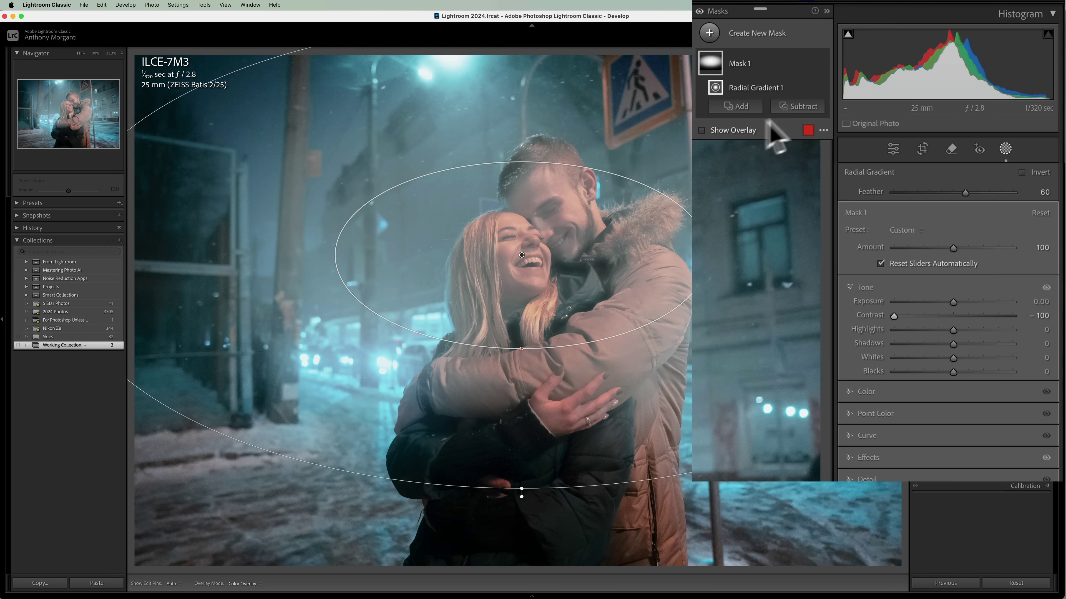
pyautogui.click(797, 108)
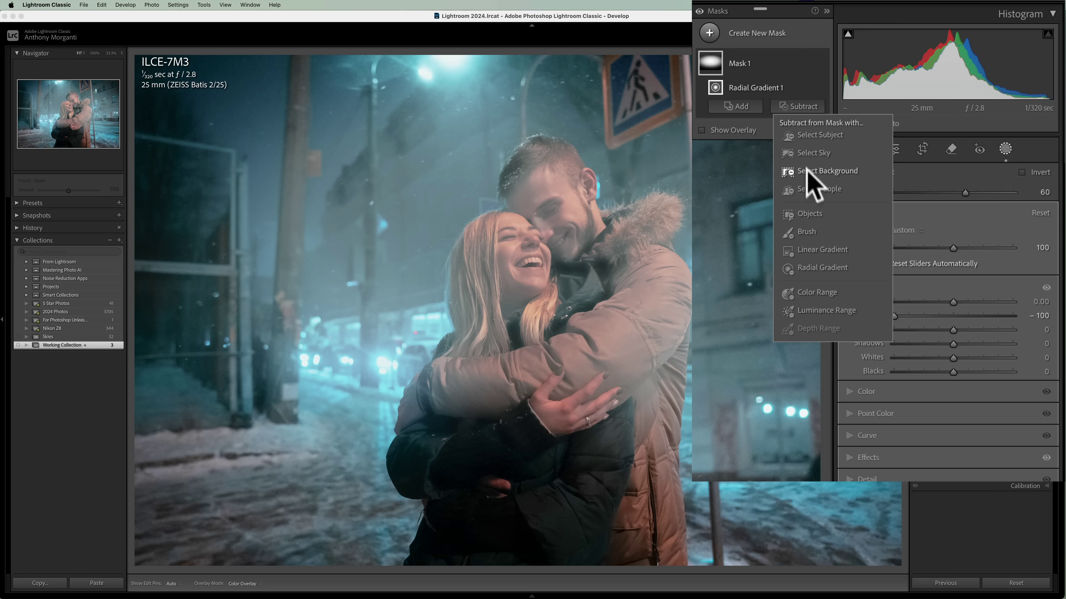
pyautogui.click(808, 188)
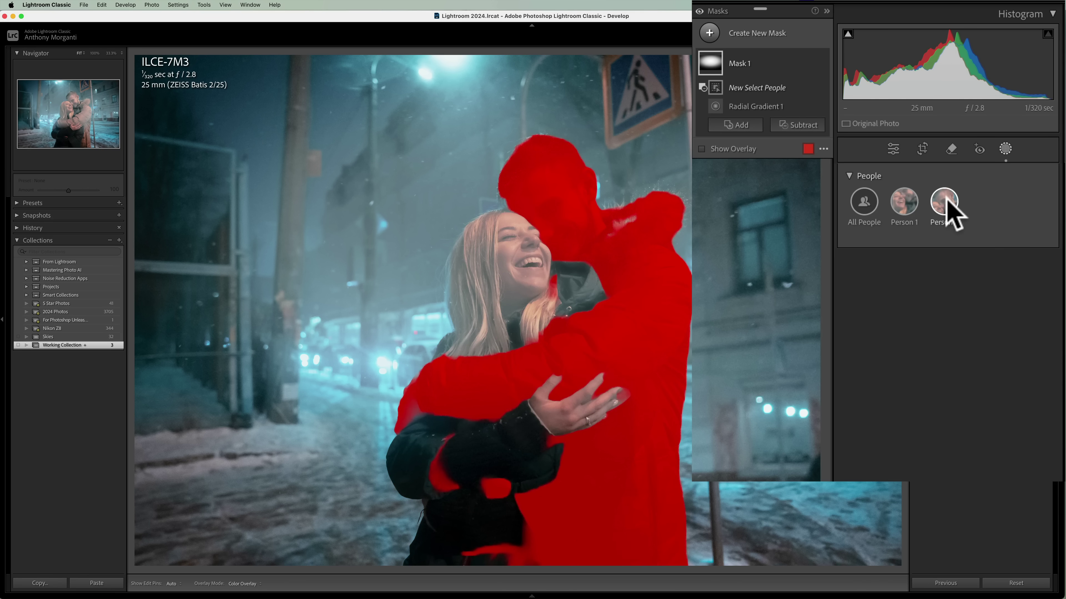
# Choose All People with Entire Person and create the people subtraction
pyautogui.click(864, 202)
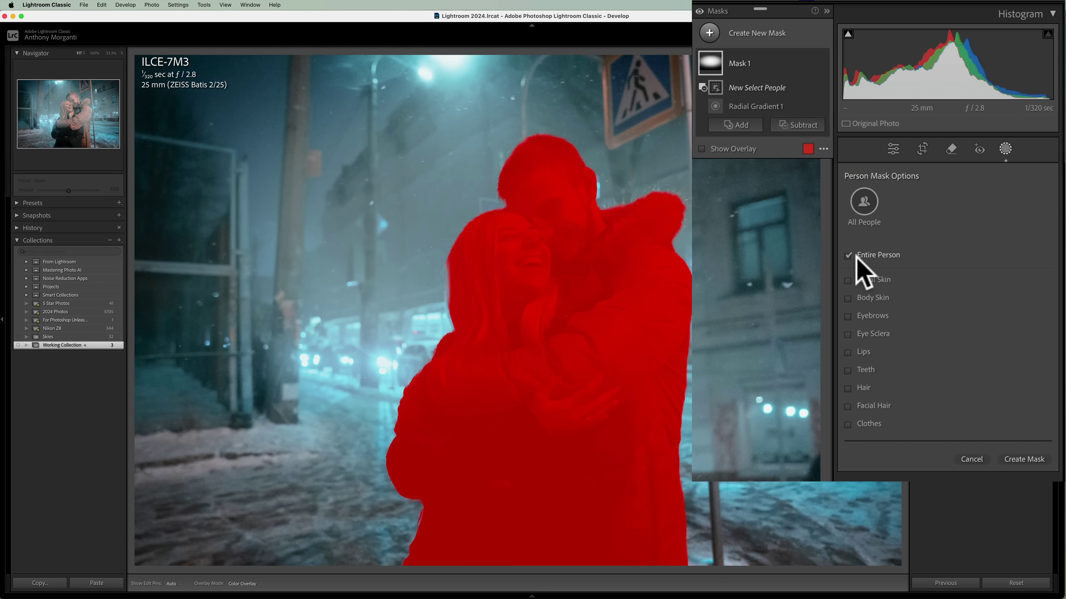
pyautogui.click(1024, 459)
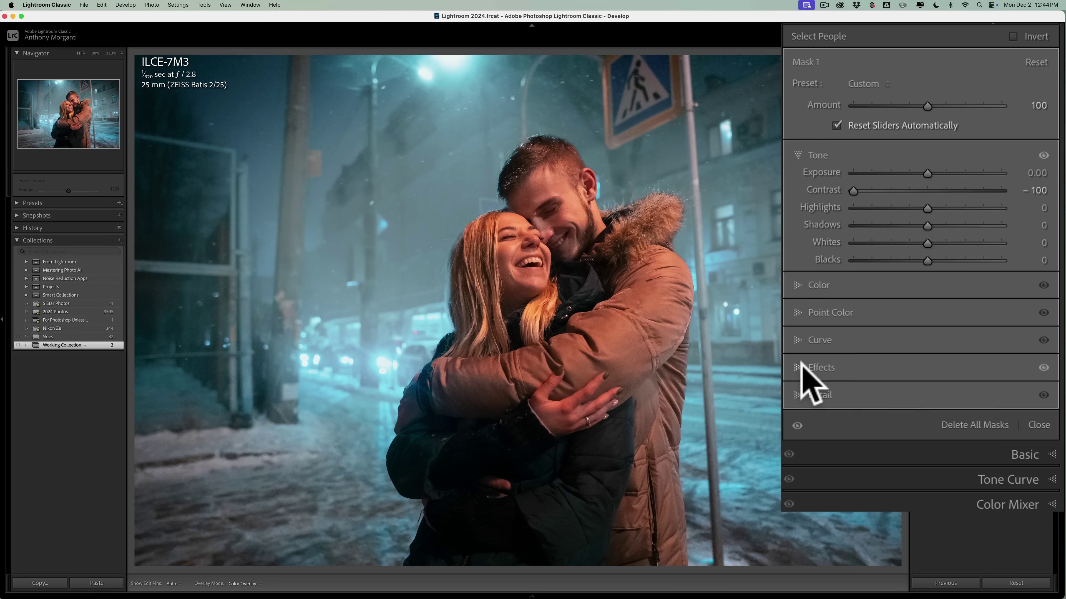
# Push the mask's Dehaze to −100 and Contrast to −100, and raise its Amount to 129
pyautogui.click(800, 368)
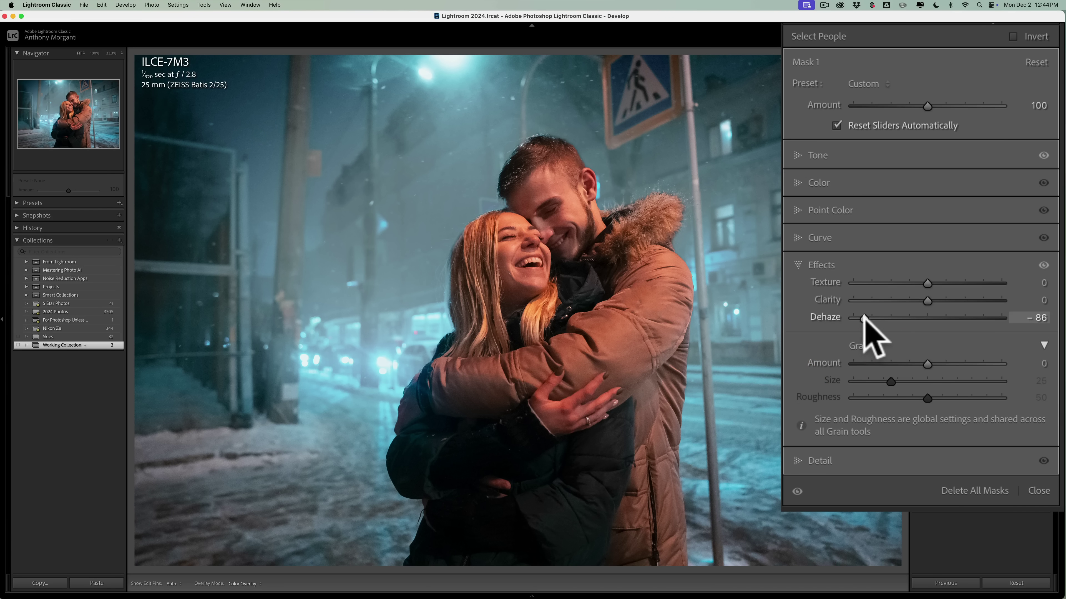
pyautogui.click(852, 317)
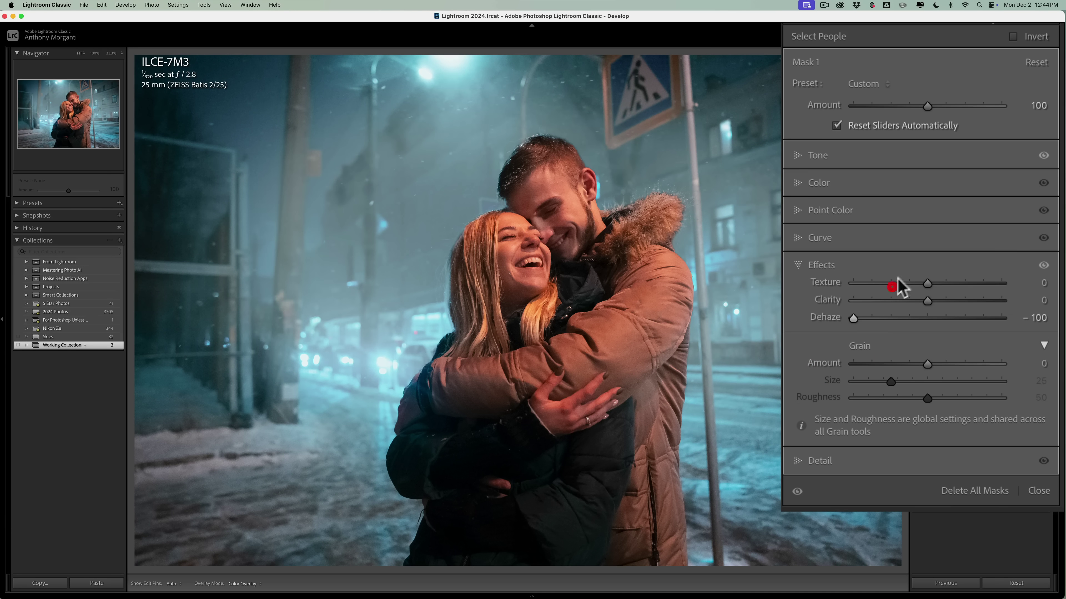
pyautogui.click(793, 154)
pyautogui.click(854, 191)
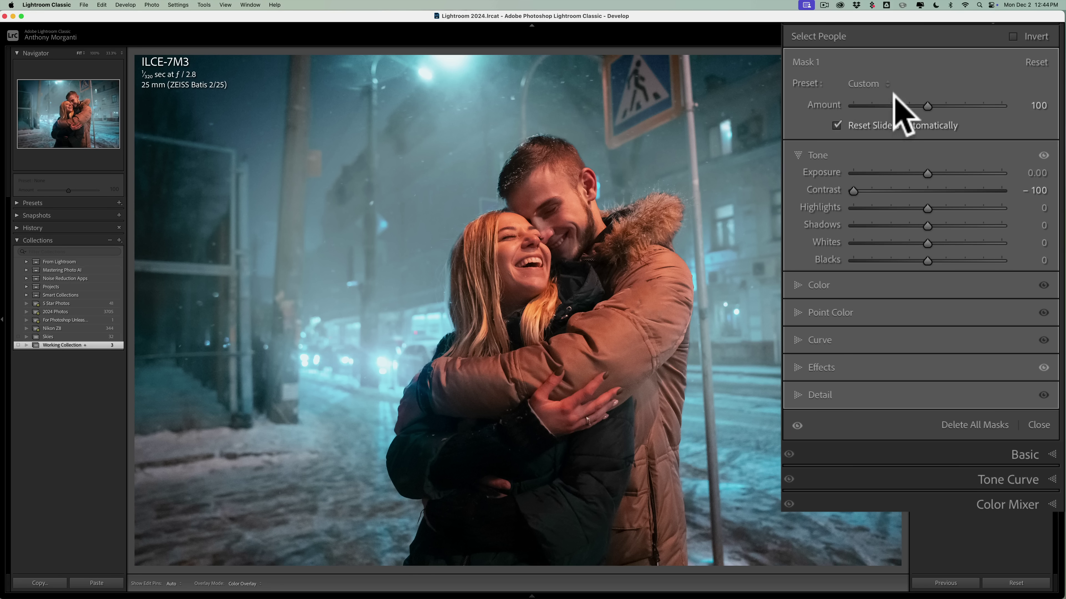
pyautogui.moveTo(928, 106); pyautogui.dragTo(1011, 101)
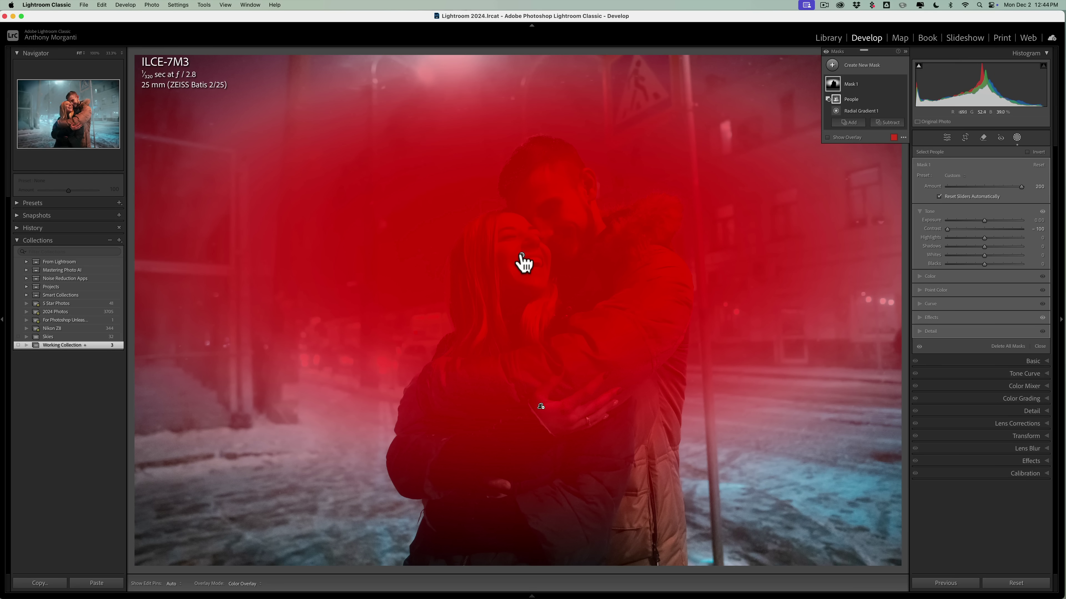
# Extend the gradient up and left, pull its bottom edge up, fit the photo, and close masking
pyautogui.click(521, 255)
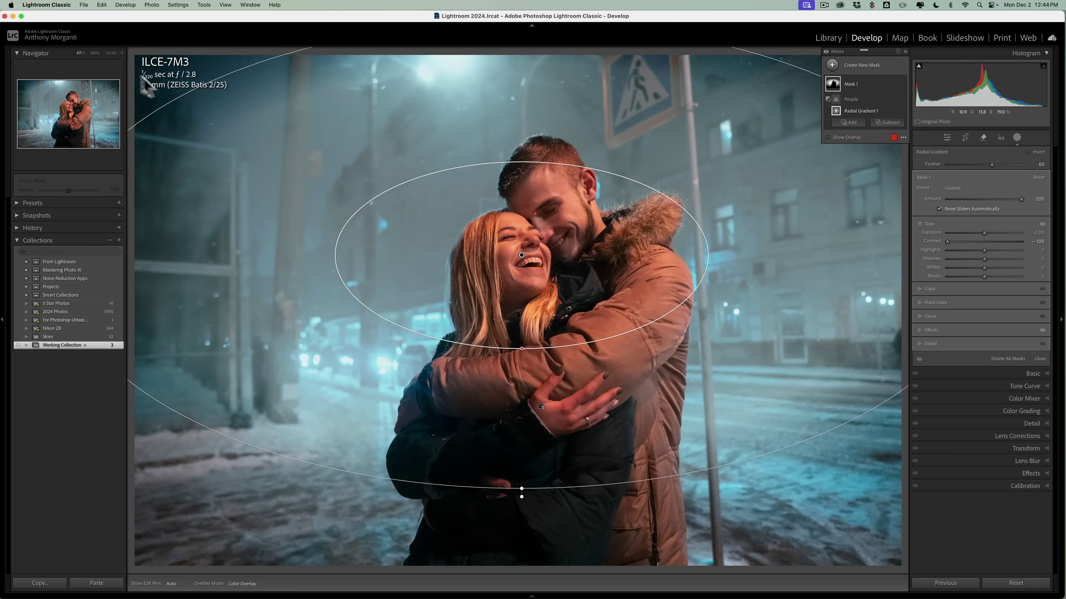
pyautogui.click(111, 54)
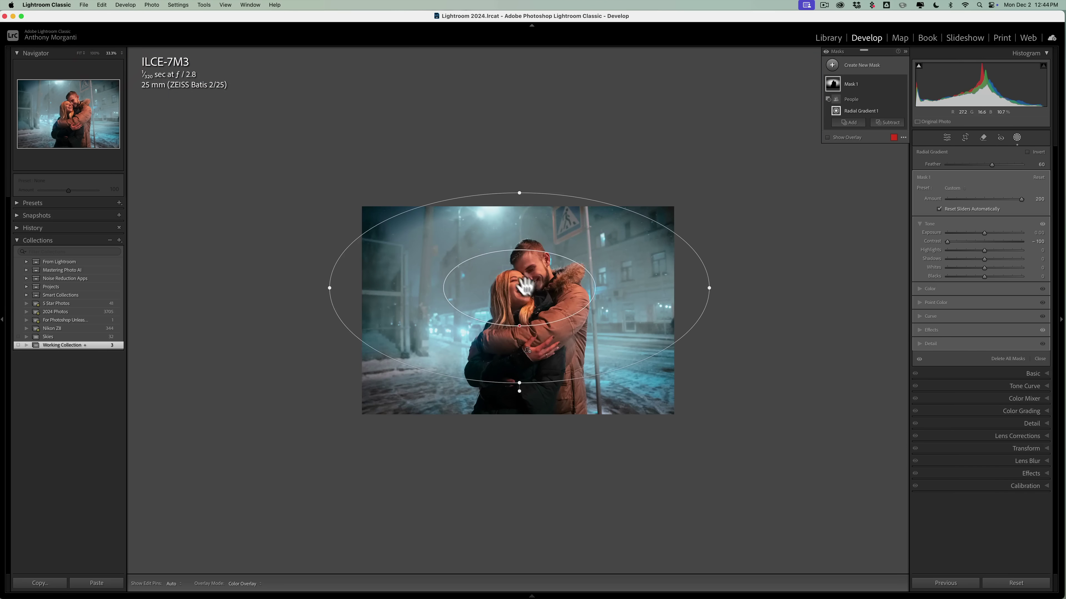
pyautogui.moveTo(521, 289)
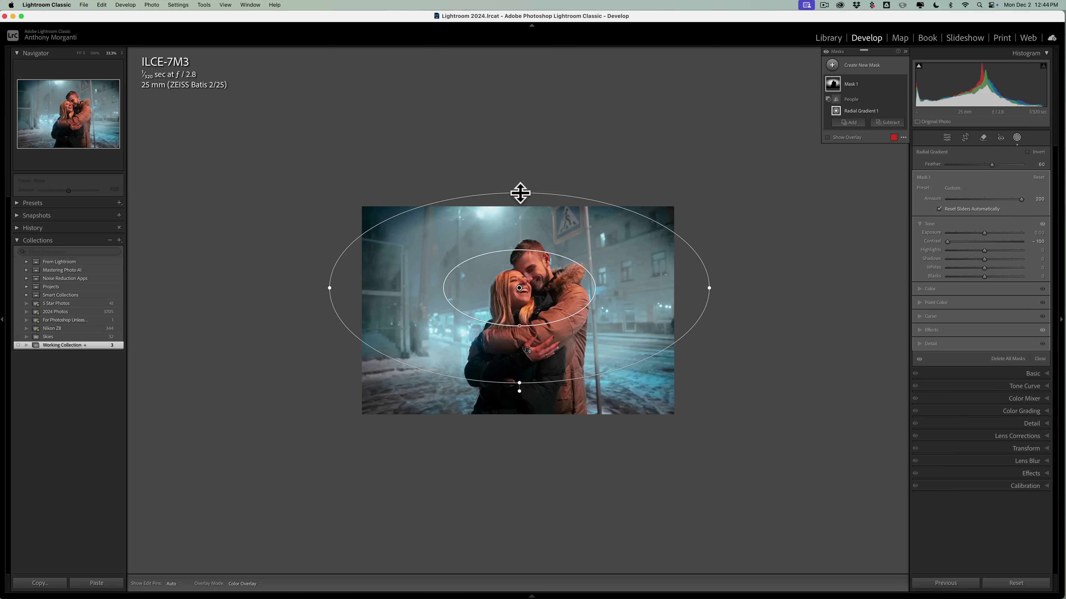
pyautogui.press('alt')
pyautogui.moveTo(520, 193); pyautogui.dragTo(519, 117)
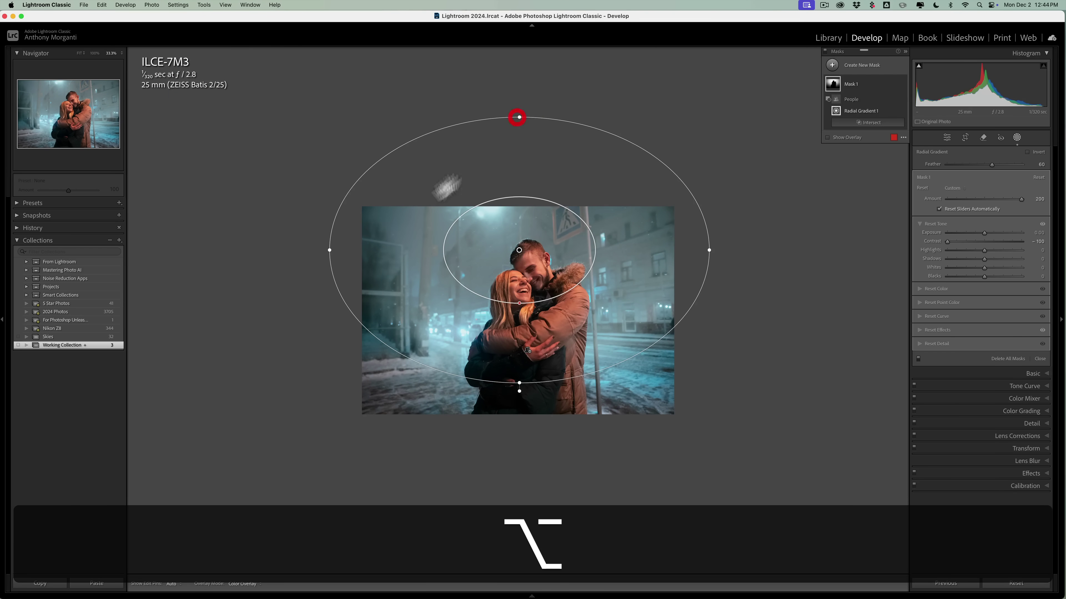
pyautogui.moveTo(330, 250); pyautogui.dragTo(250, 248)
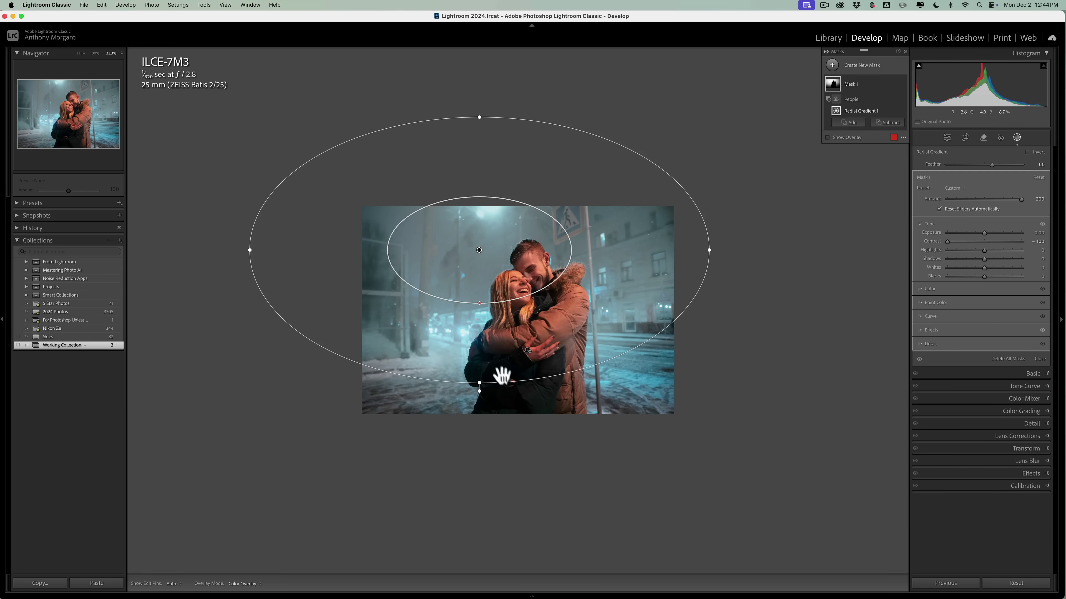
pyautogui.press('alt')
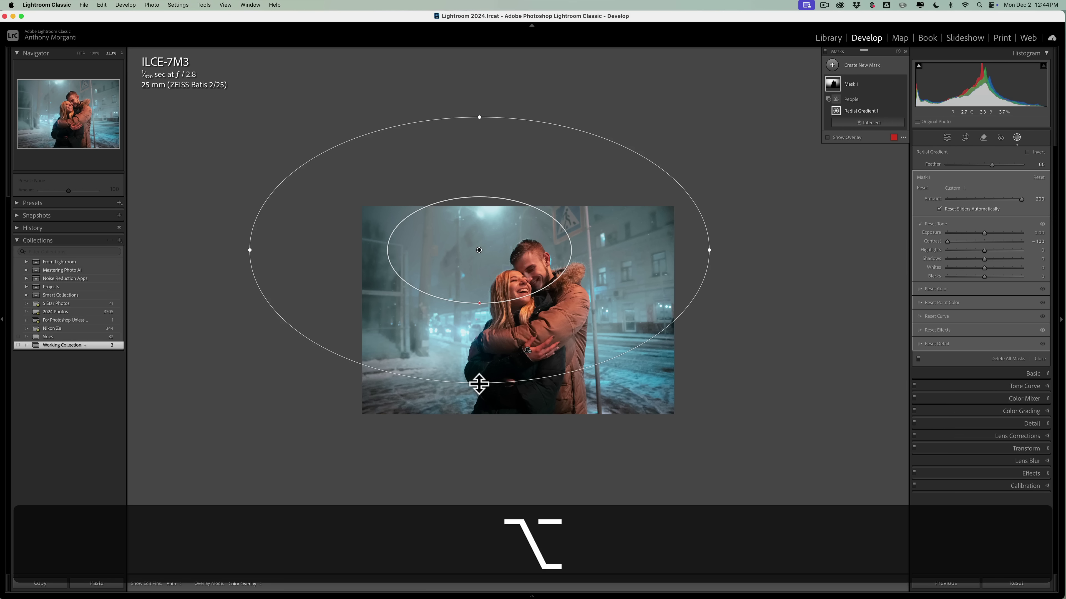
pyautogui.moveTo(479, 384); pyautogui.dragTo(478, 369)
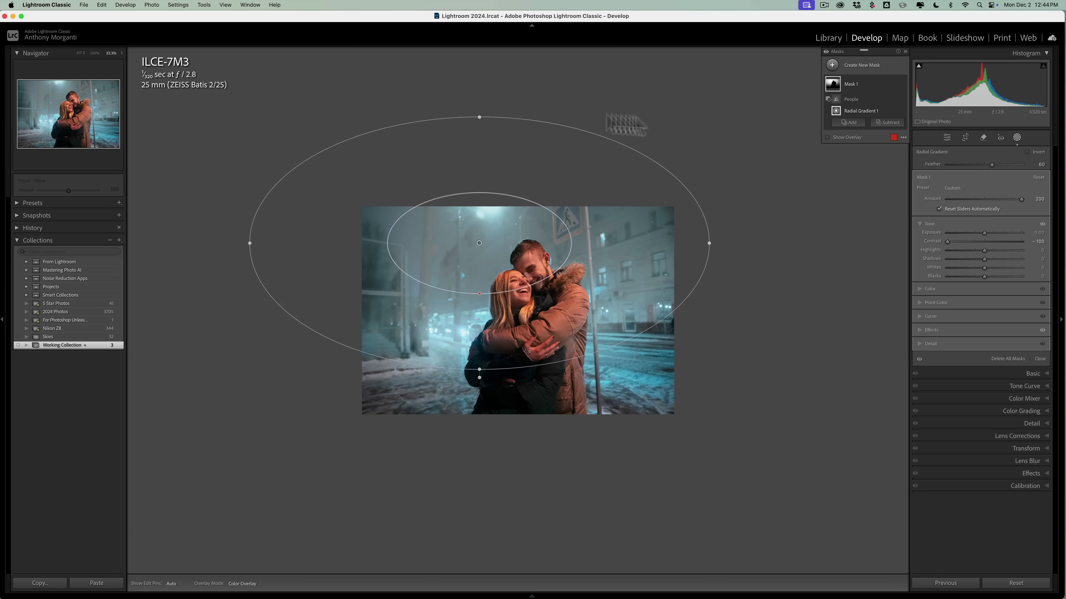
pyautogui.click(79, 53)
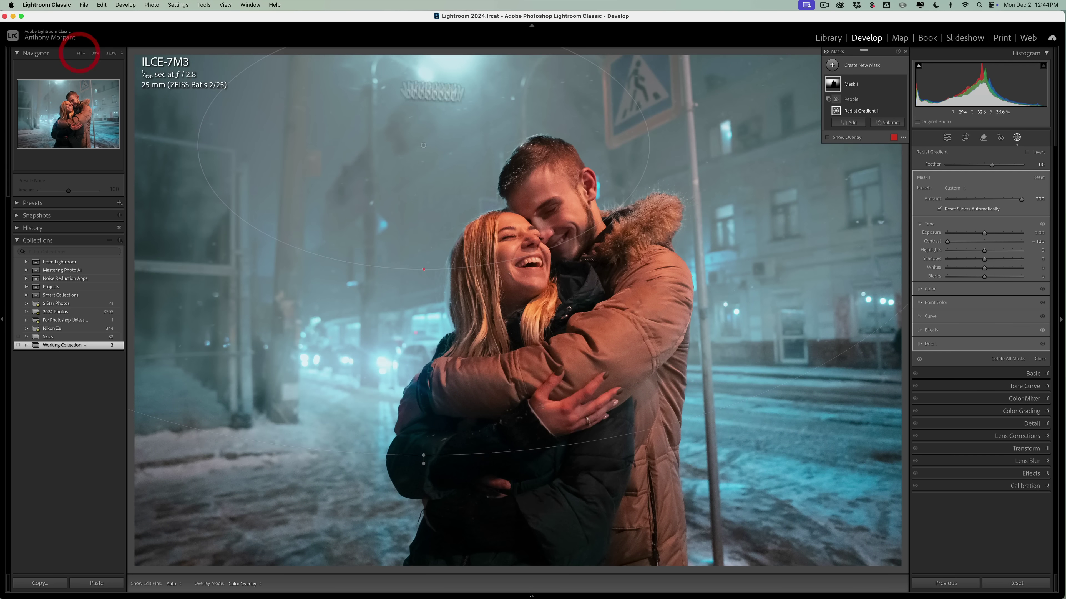
pyautogui.click(1016, 137)
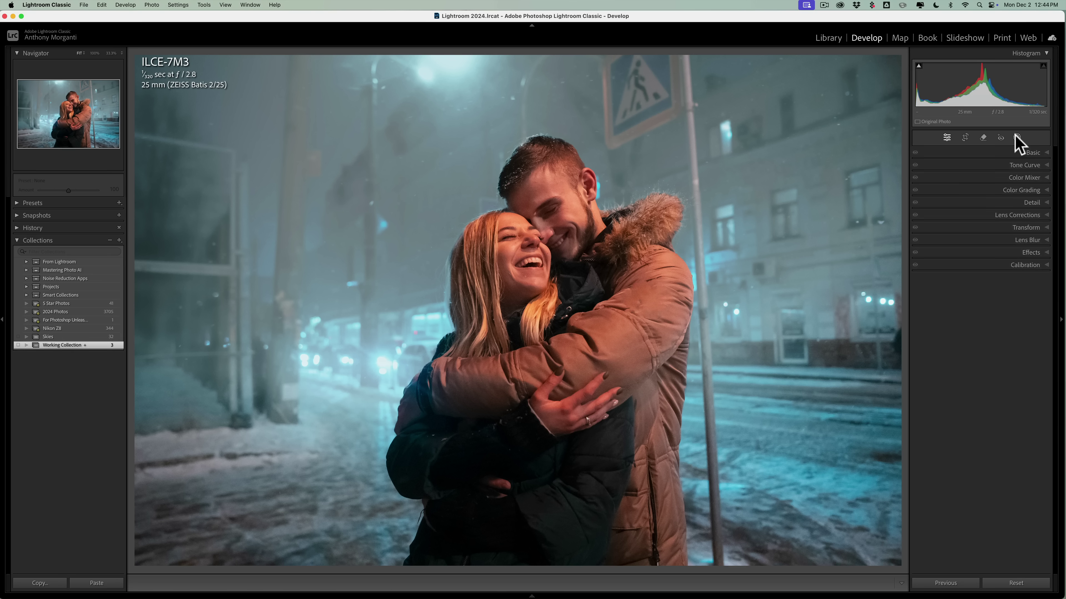
# Advance to the next photo, the deer on the grassy woodland trail
pyautogui.press('Right')
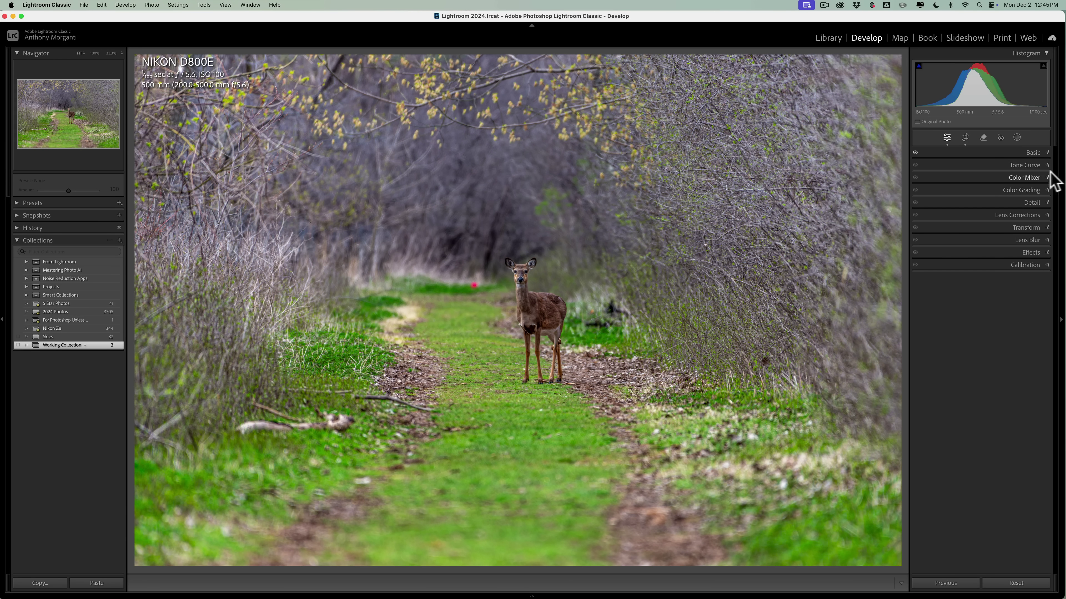
# Add a radial gradient mask around the deer, positioned over the trail and enlarged upward
pyautogui.click(1017, 138)
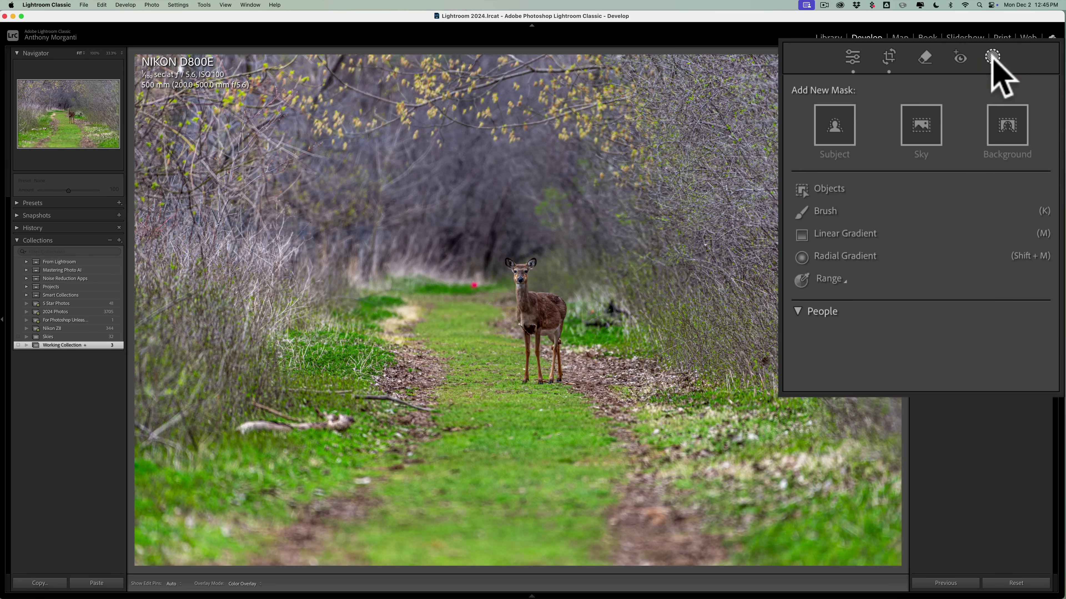
pyautogui.click(847, 254)
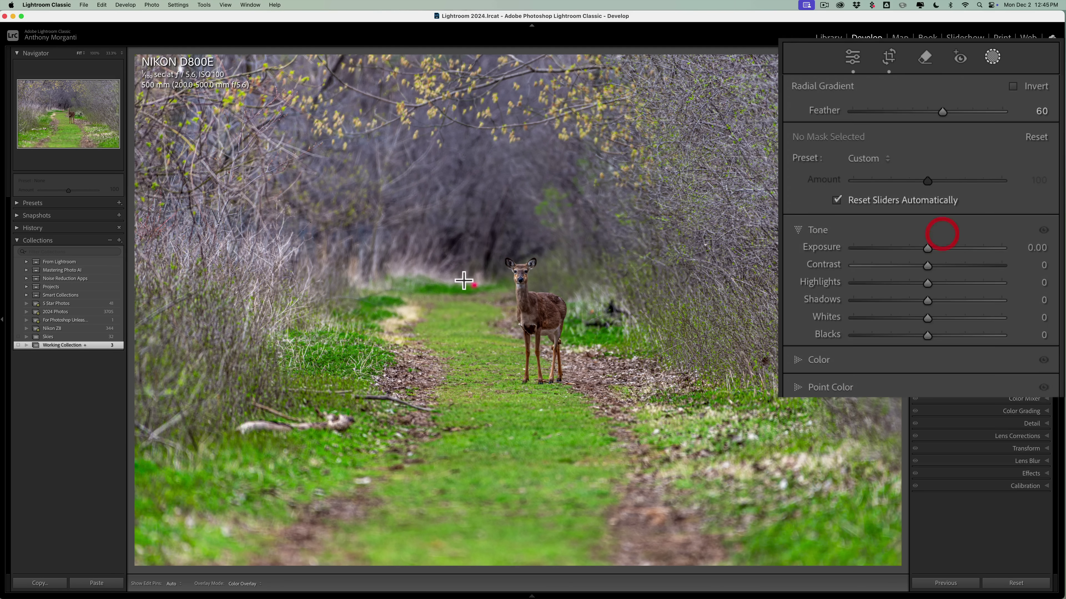
pyautogui.moveTo(462, 277); pyautogui.dragTo(722, 365)
pyautogui.moveTo(468, 275); pyautogui.dragTo(485, 261)
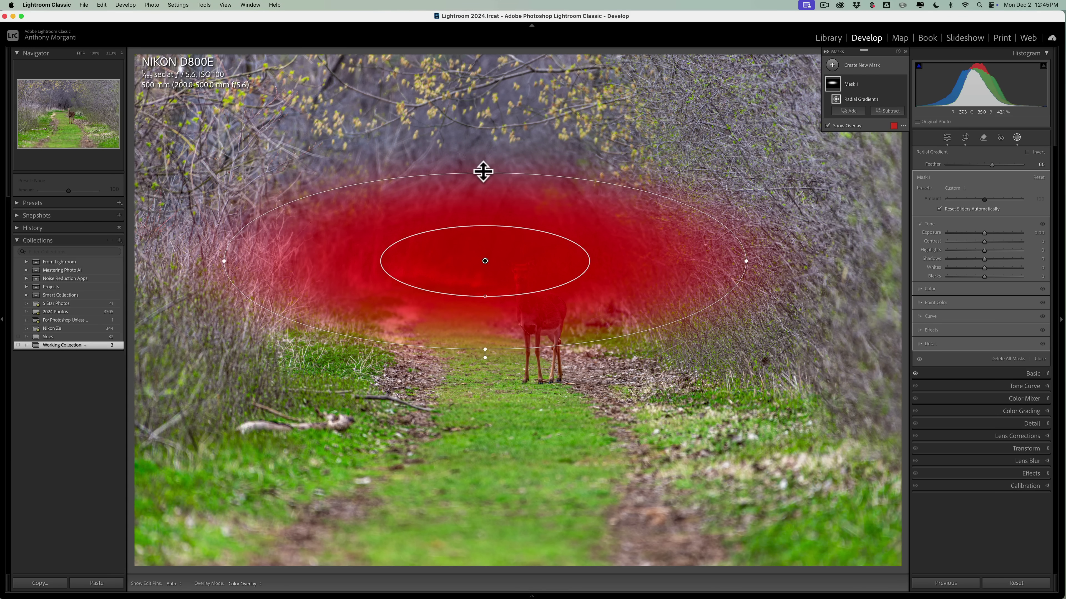
pyautogui.press('alt')
pyautogui.moveTo(485, 172); pyautogui.dragTo(489, 151)
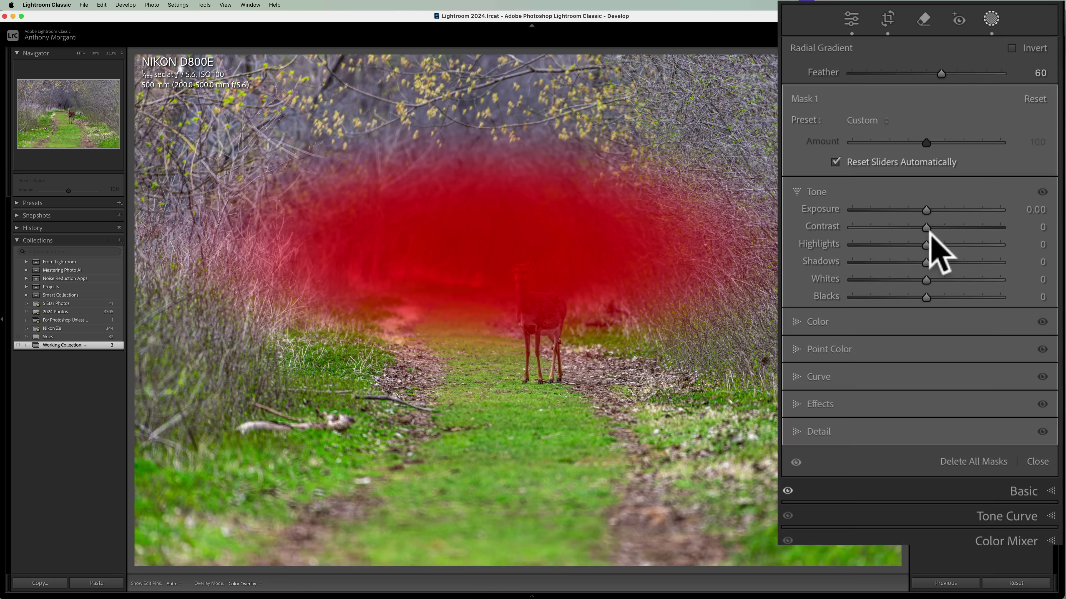
# Set the radial mask's Contrast to -100 and Dehaze to -55
pyautogui.moveTo(923, 227); pyautogui.dragTo(849, 229)
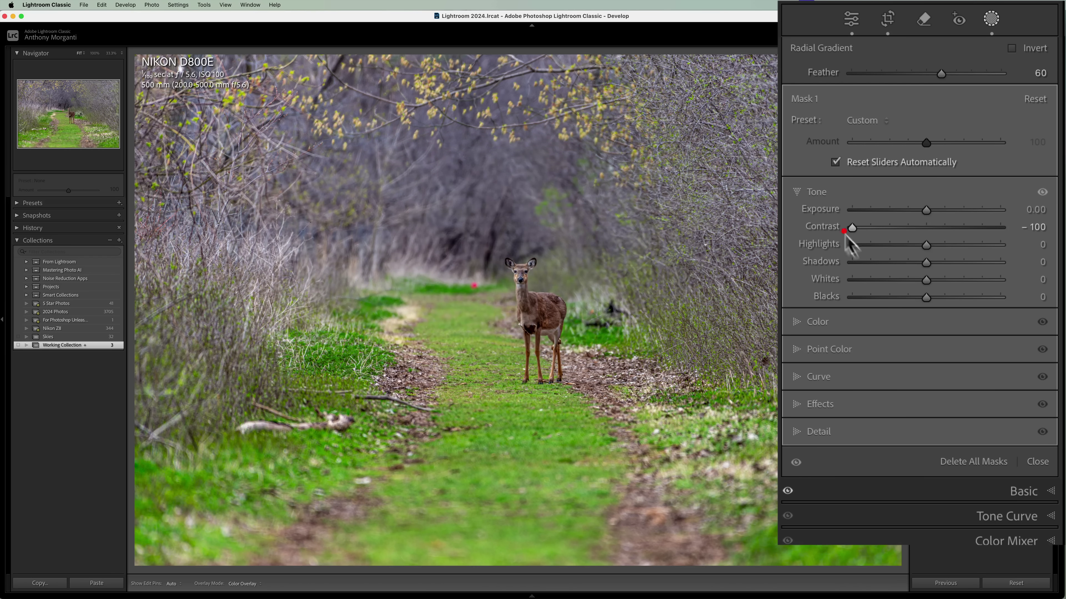
pyautogui.click(796, 401)
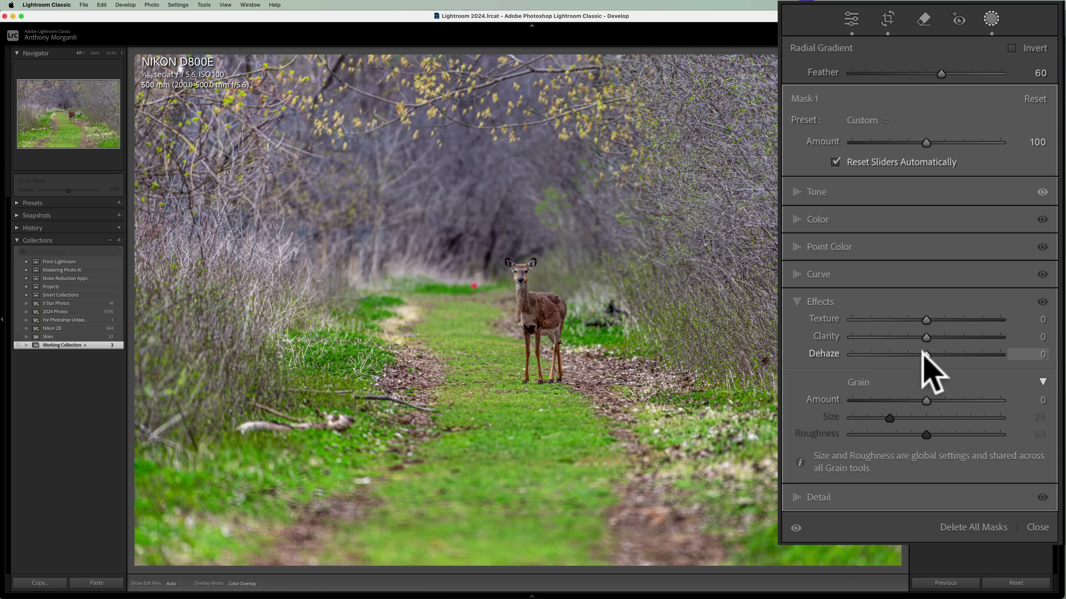
pyautogui.moveTo(913, 354); pyautogui.dragTo(882, 352)
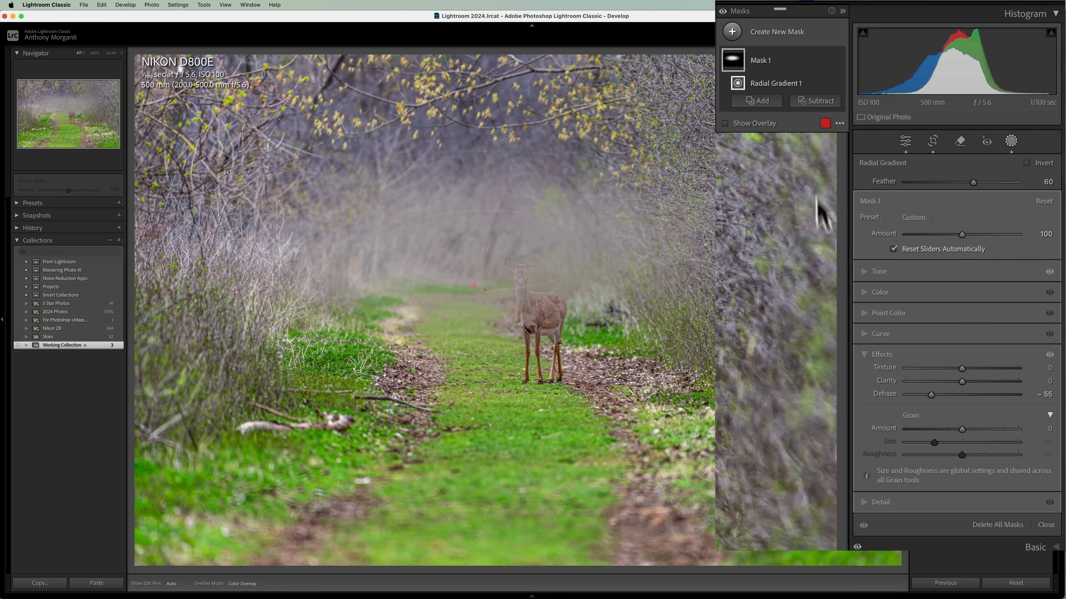
# Subtract the deer from the haze mask using a rectangle Object selection drawn around it
pyautogui.click(814, 104)
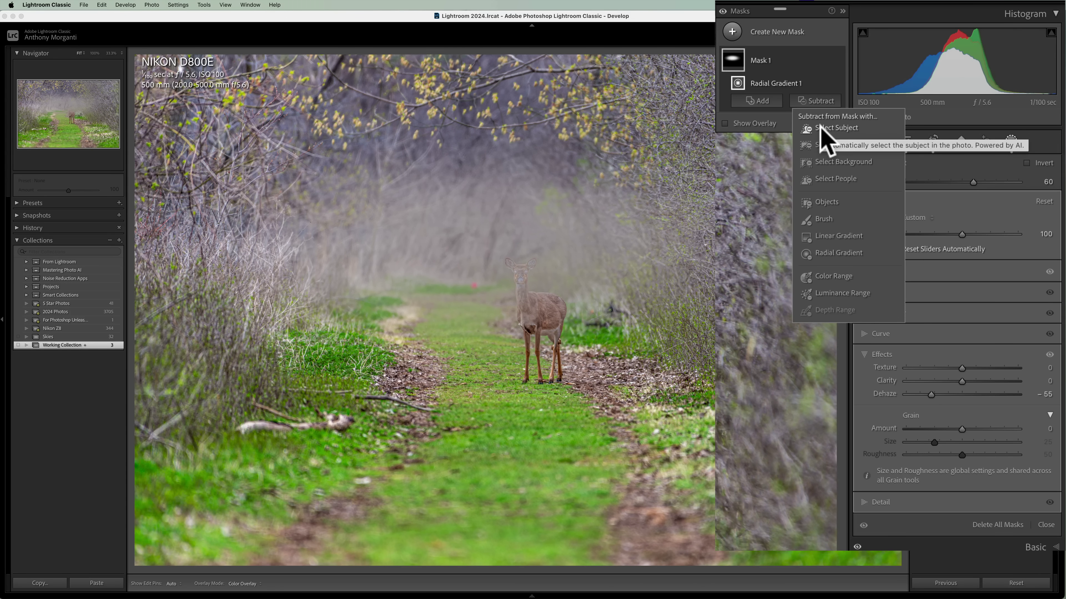
pyautogui.click(825, 200)
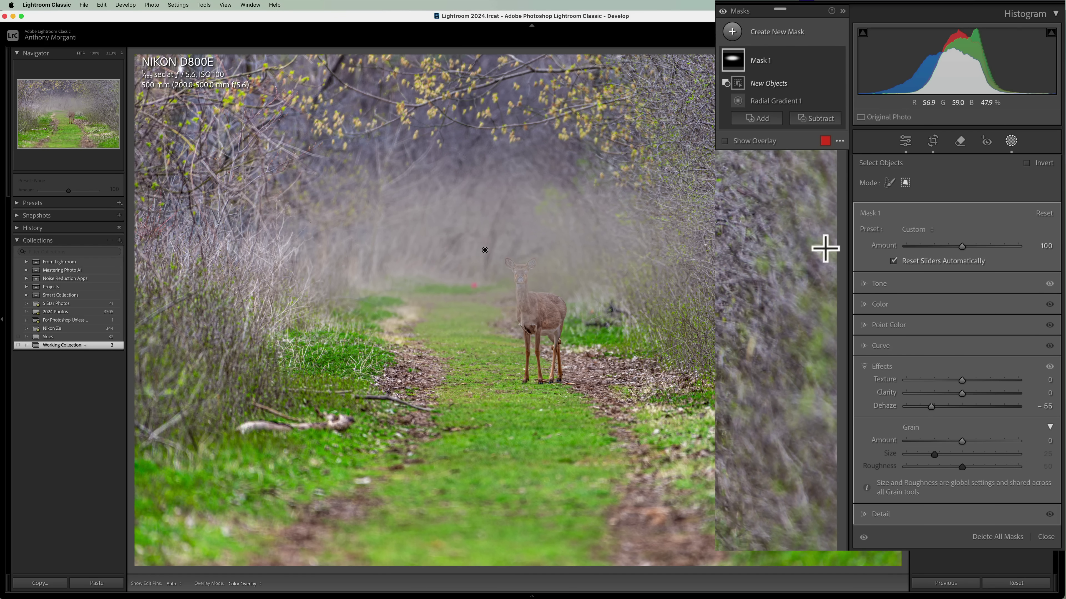
pyautogui.click(889, 182)
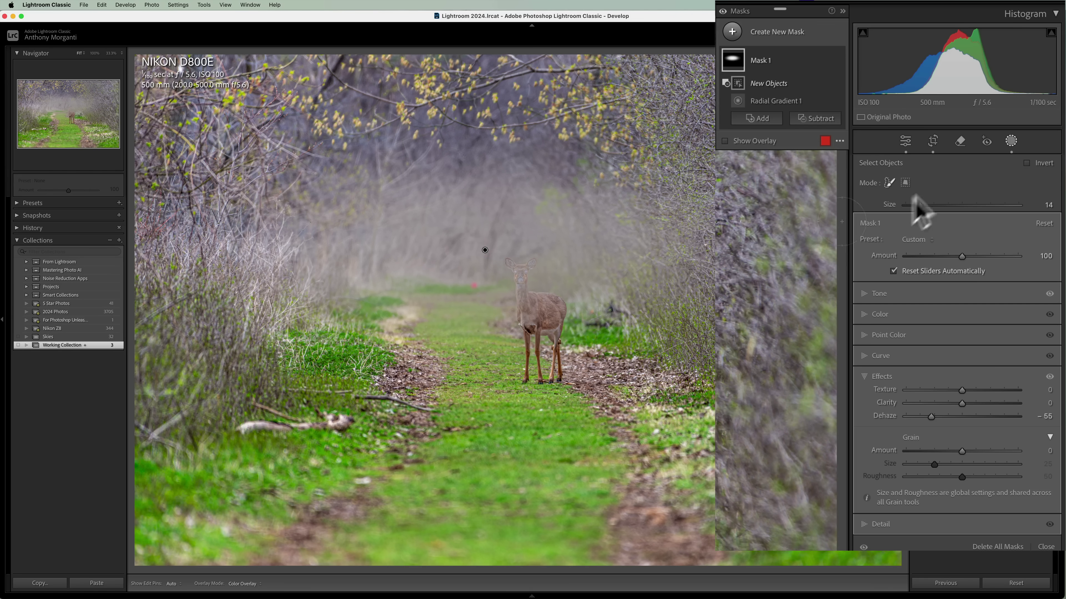
pyautogui.click(905, 182)
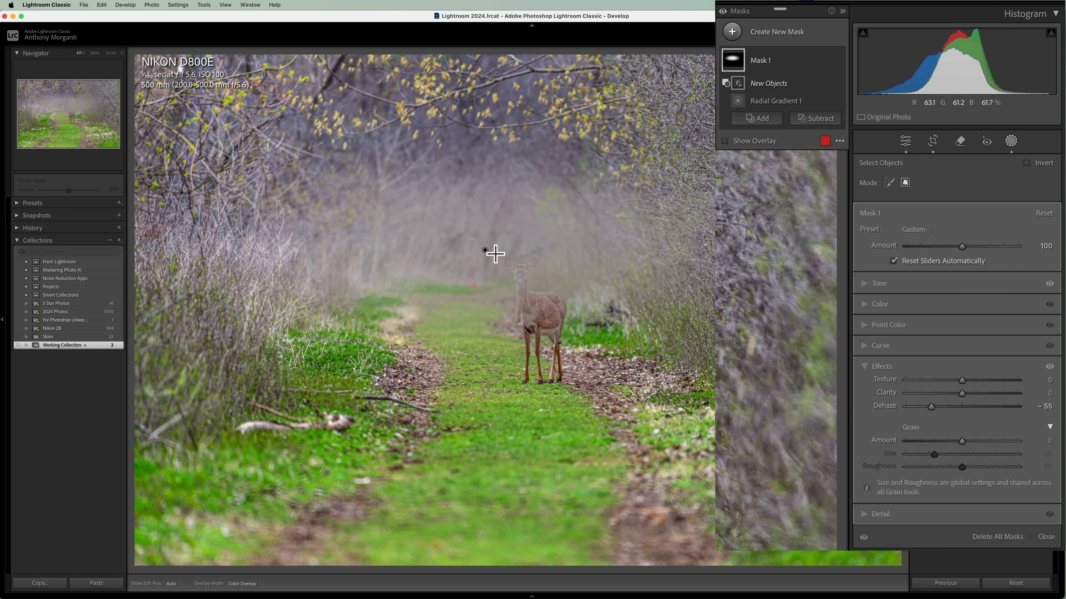
pyautogui.moveTo(497, 254); pyautogui.dragTo(579, 391)
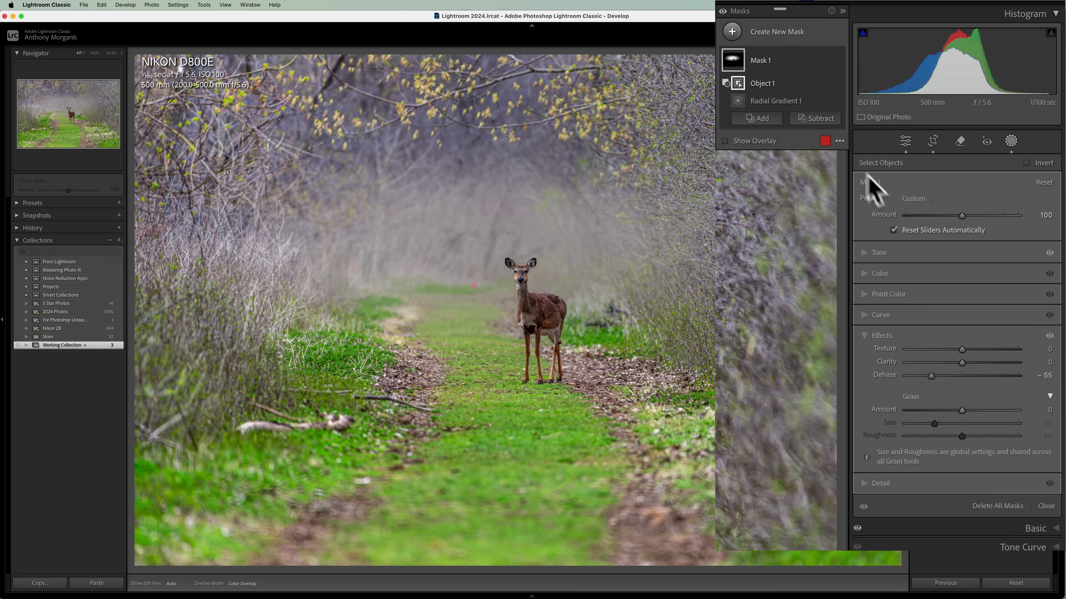
pyautogui.moveTo(738, 82)
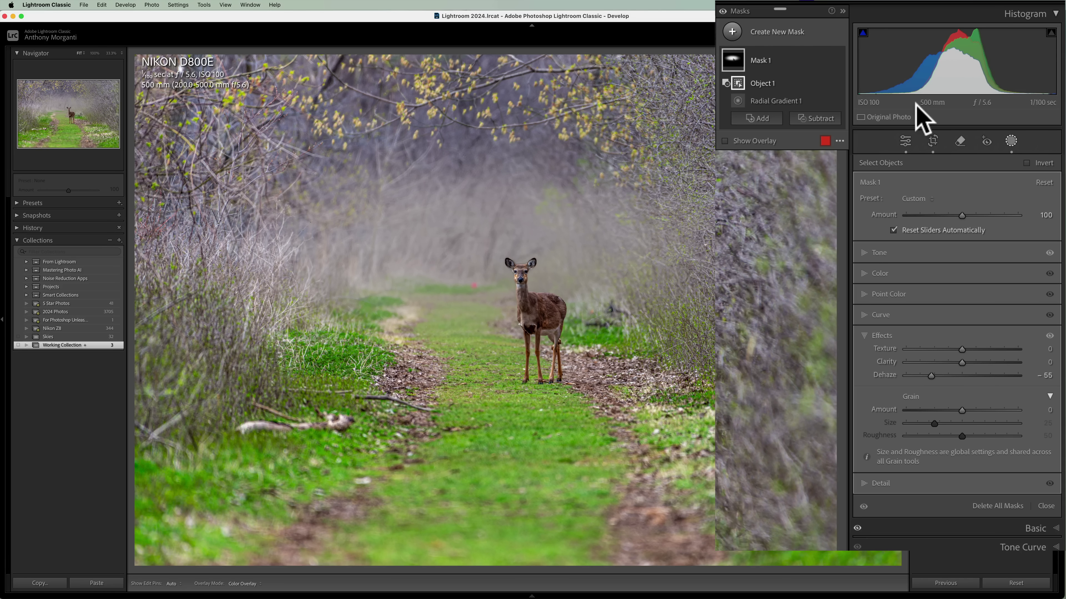
# Widen the haze ellipse left, extend it upward, and shrink the inner ellipse for softer feathering
pyautogui.click(485, 251)
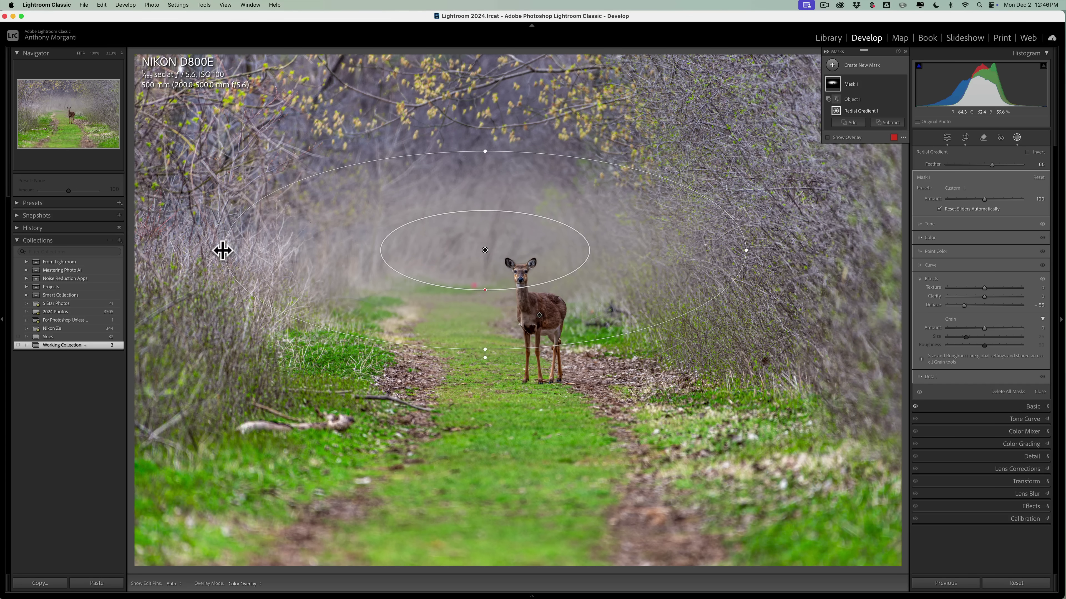
pyautogui.press('alt')
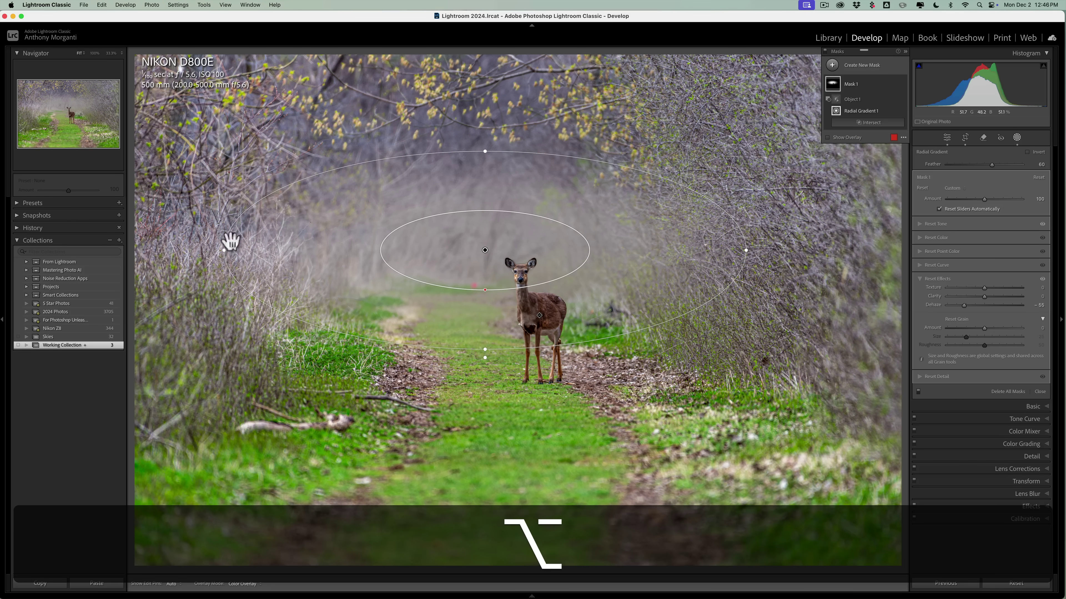
pyautogui.moveTo(224, 249); pyautogui.dragTo(199, 249)
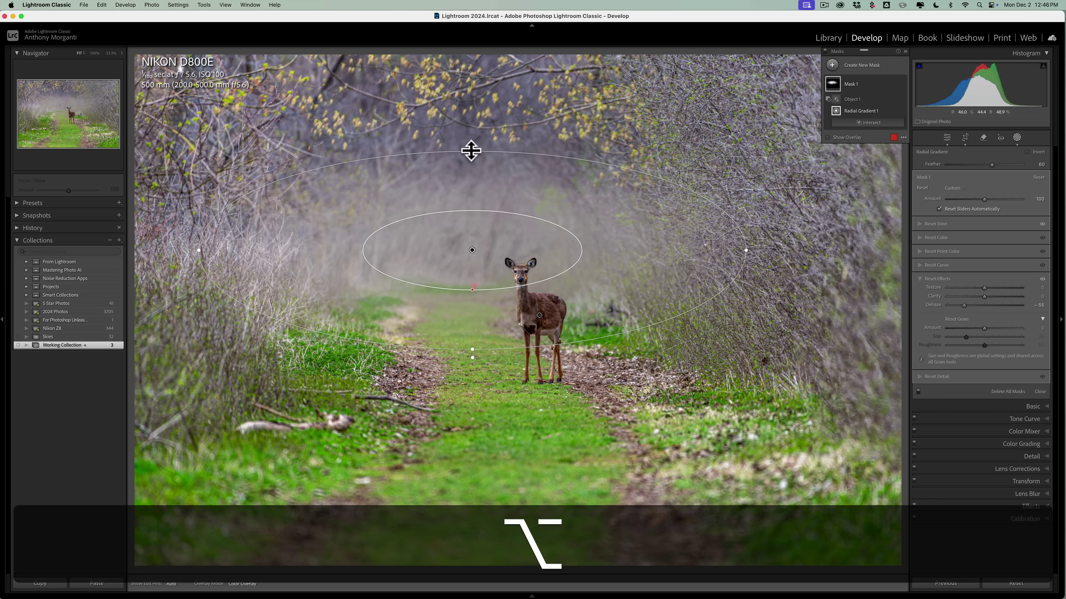
pyautogui.moveTo(470, 150); pyautogui.dragTo(491, 132)
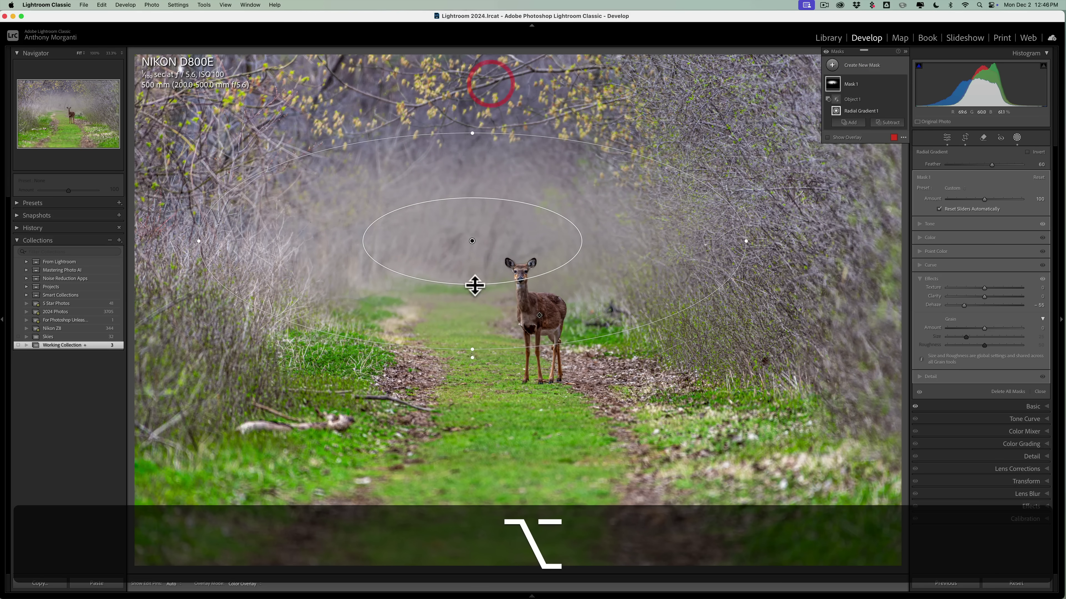
pyautogui.moveTo(469, 284); pyautogui.dragTo(472, 273)
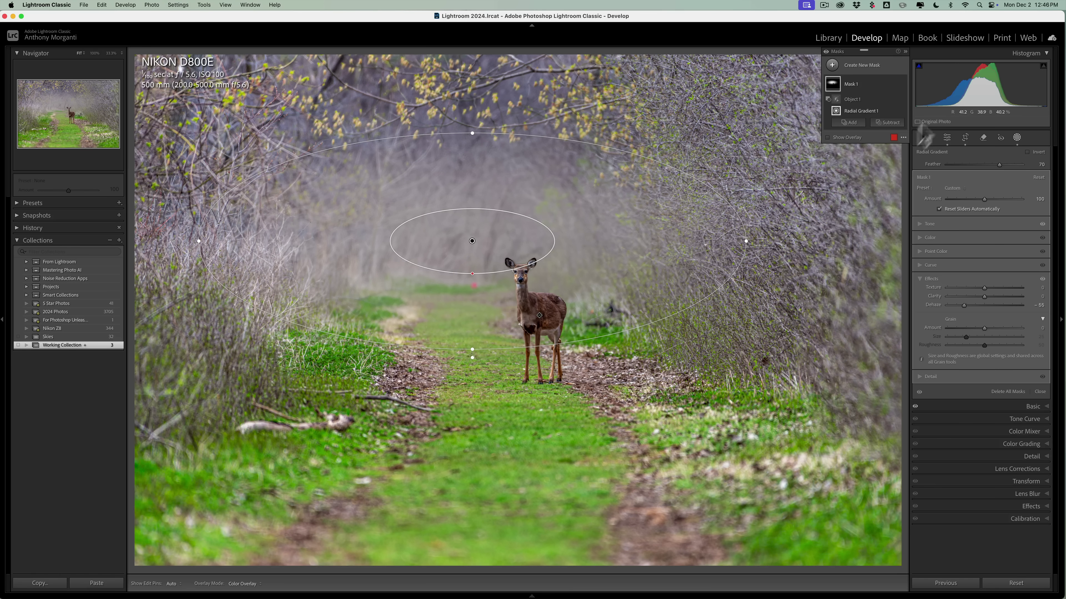
pyautogui.click(1015, 138)
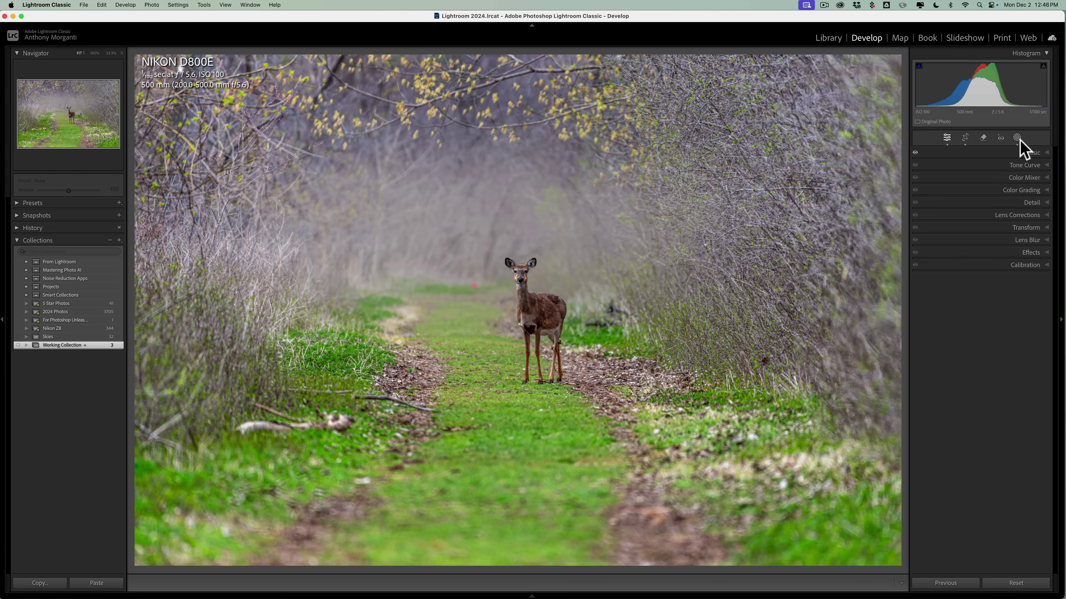
pyautogui.press('\\')
pyautogui.press('\\')
pyautogui.click(1017, 137)
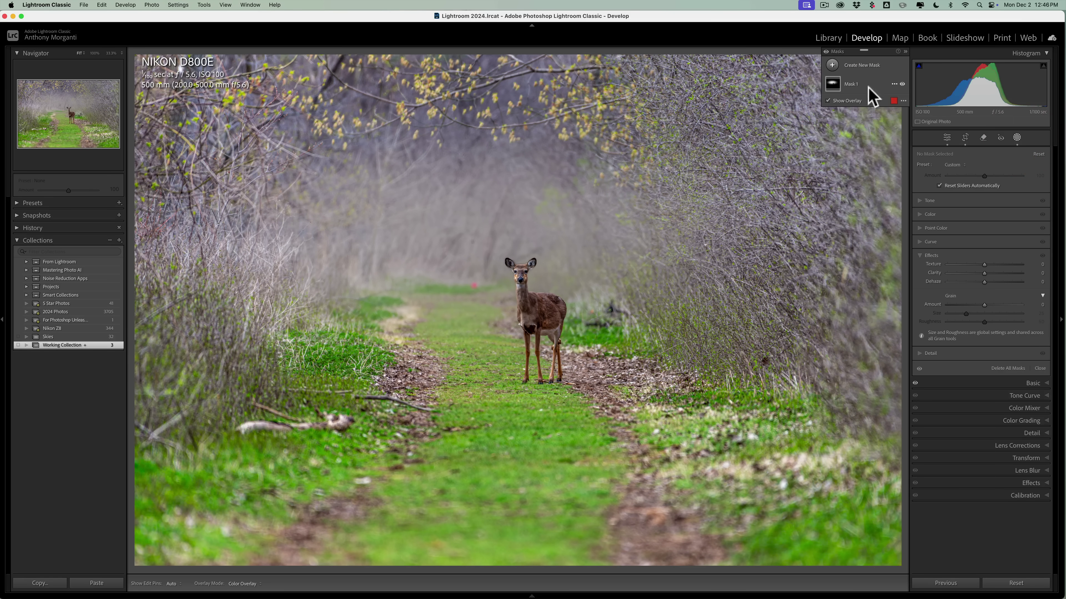
pyautogui.click(902, 84)
pyautogui.click(902, 84)
pyautogui.click(902, 84)
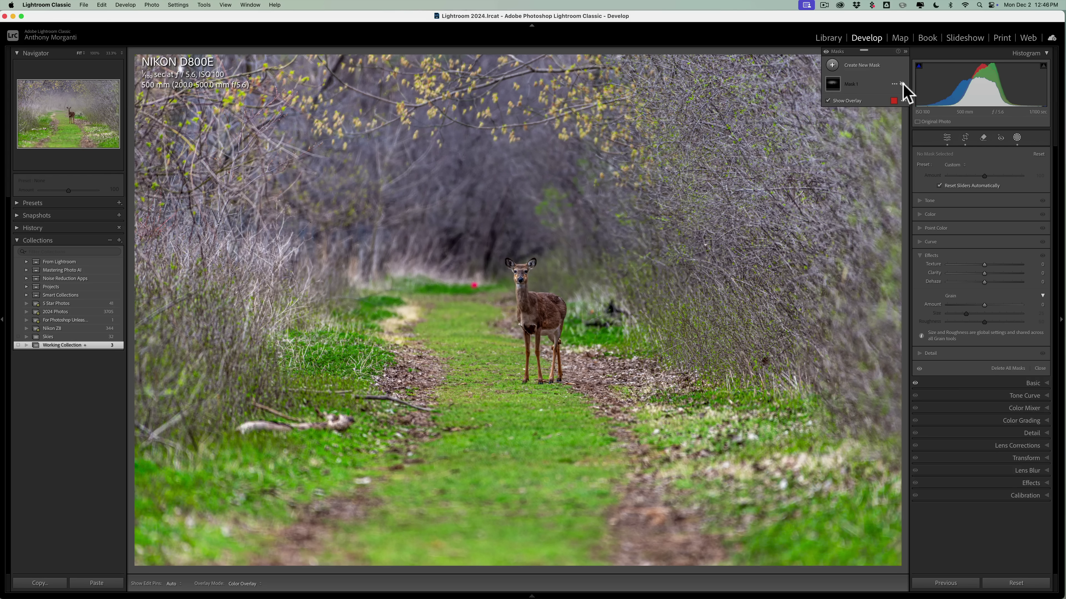
pyautogui.click(902, 84)
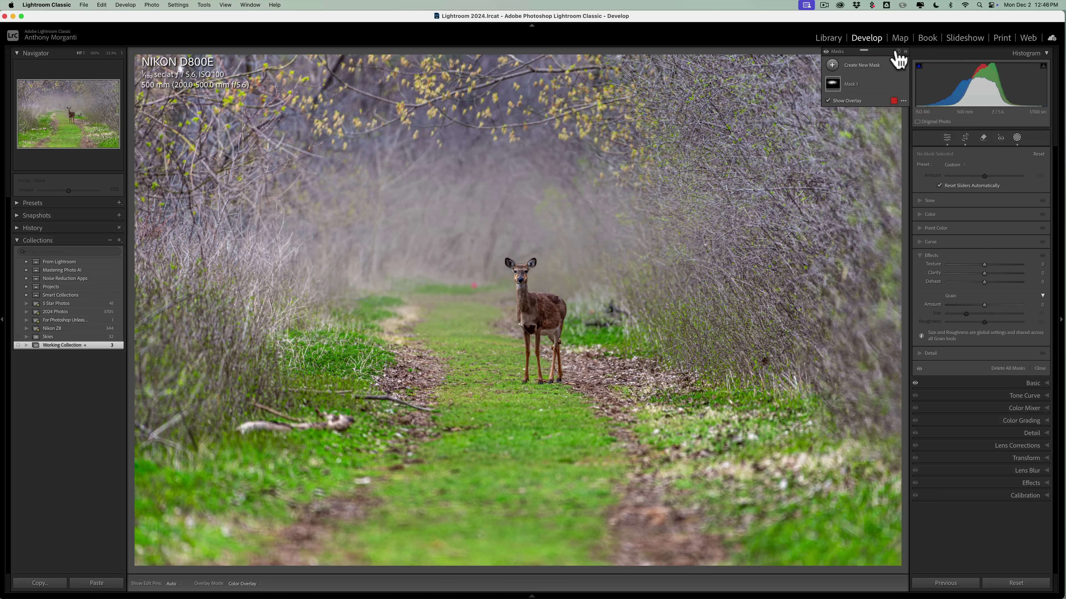